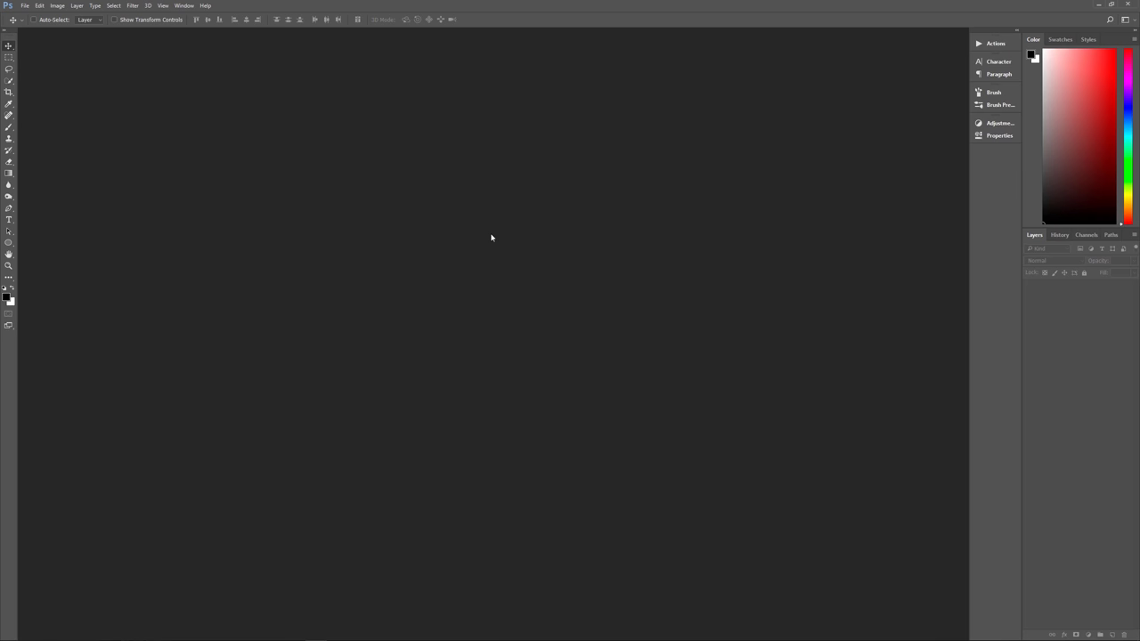
- Create a new white document titled 'Grunge Rock Poster Effect' using the default settings
key(ctrl+n)
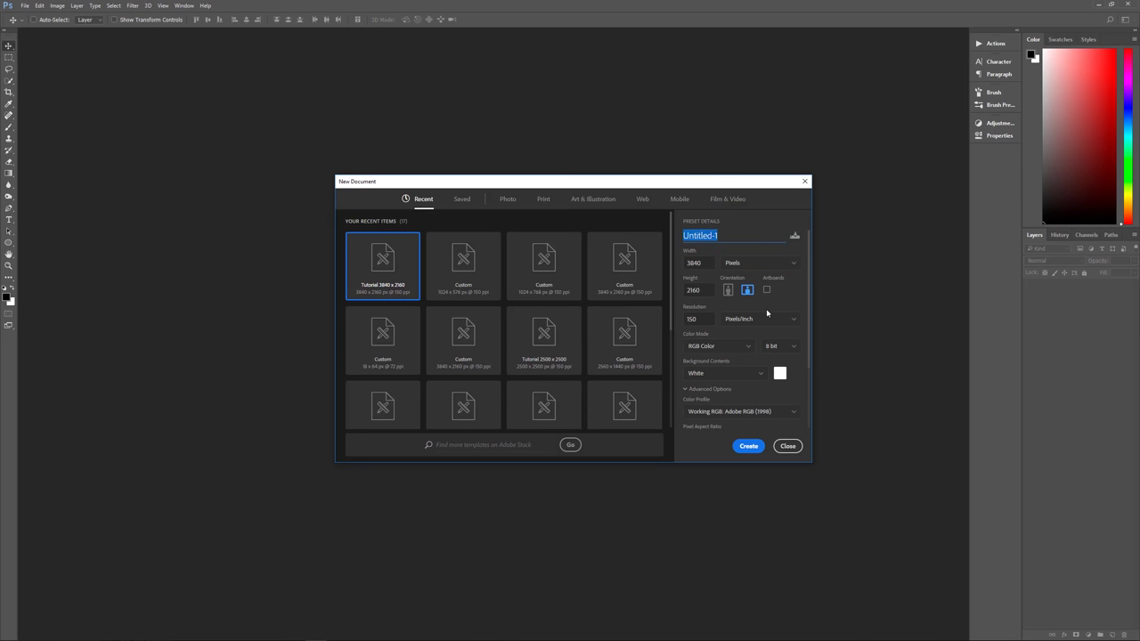
text(Grunge Rock Poster Effect)
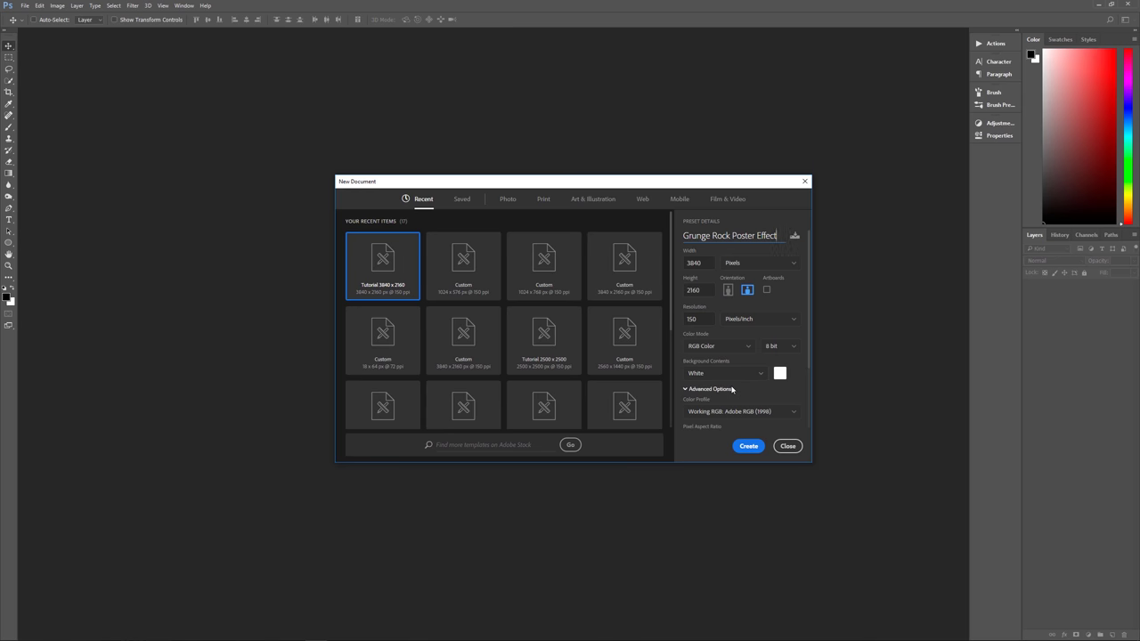
scroll(735, 389, down, 2)
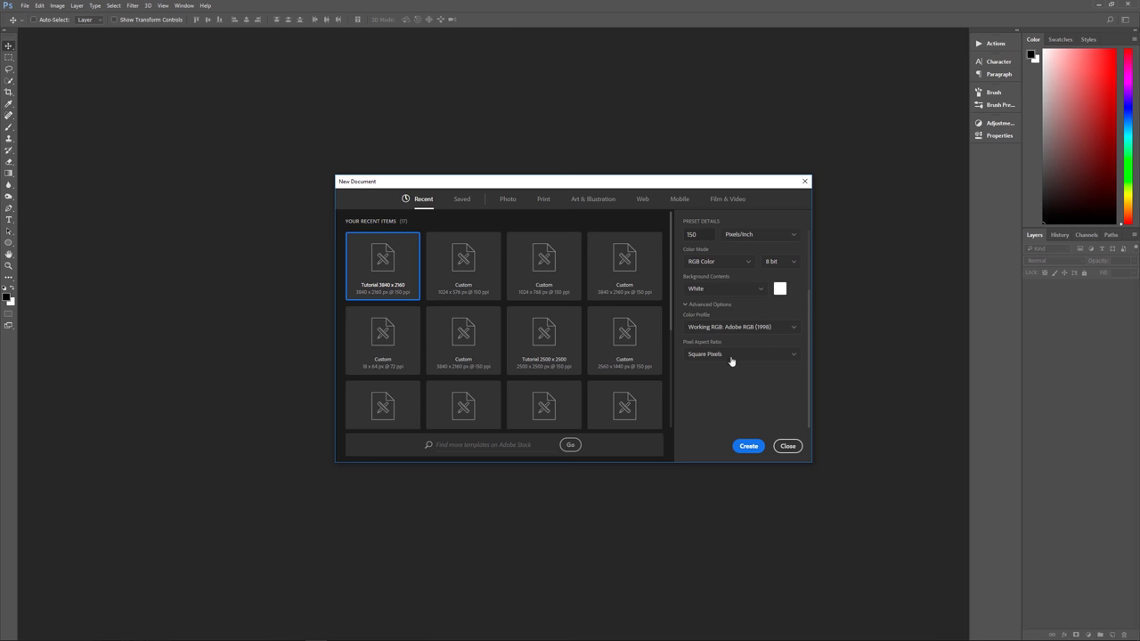
click(749, 446)
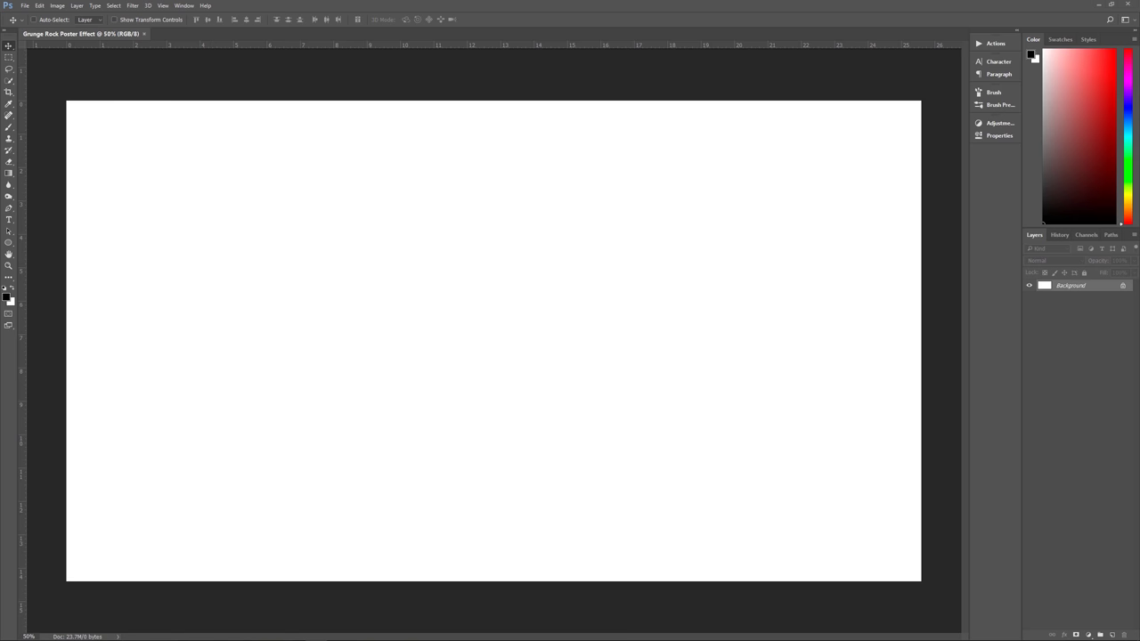
- Place the singer-and-guitarist photo, enlarge and centre it to cover the canvas, and commit
drag(794, 285, 513, 292)
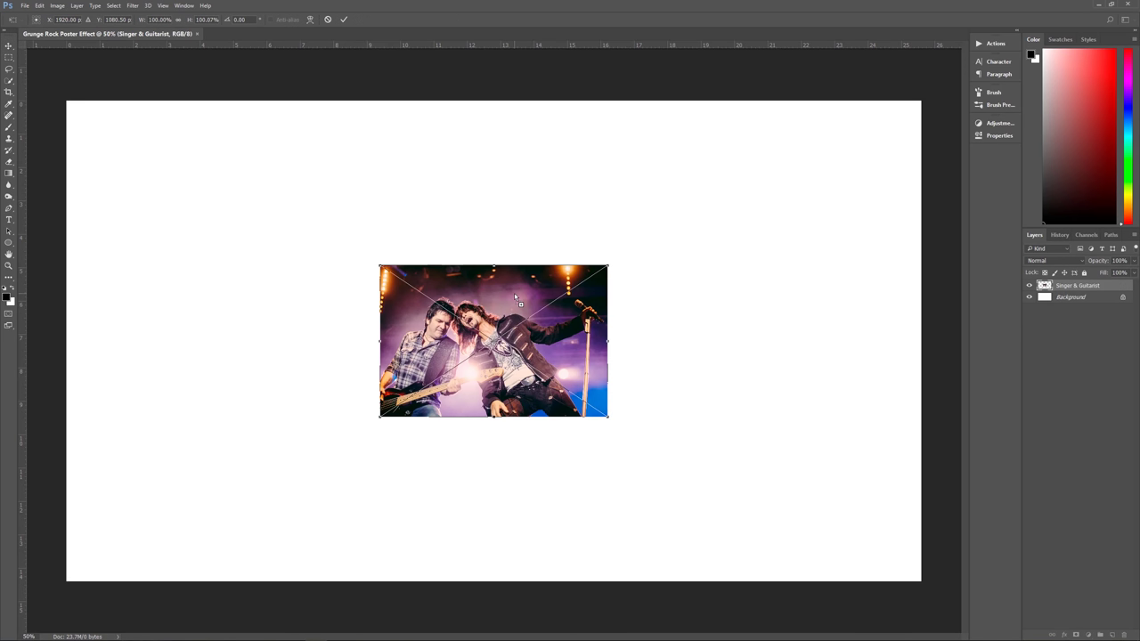
drag(608, 266, 982, 86)
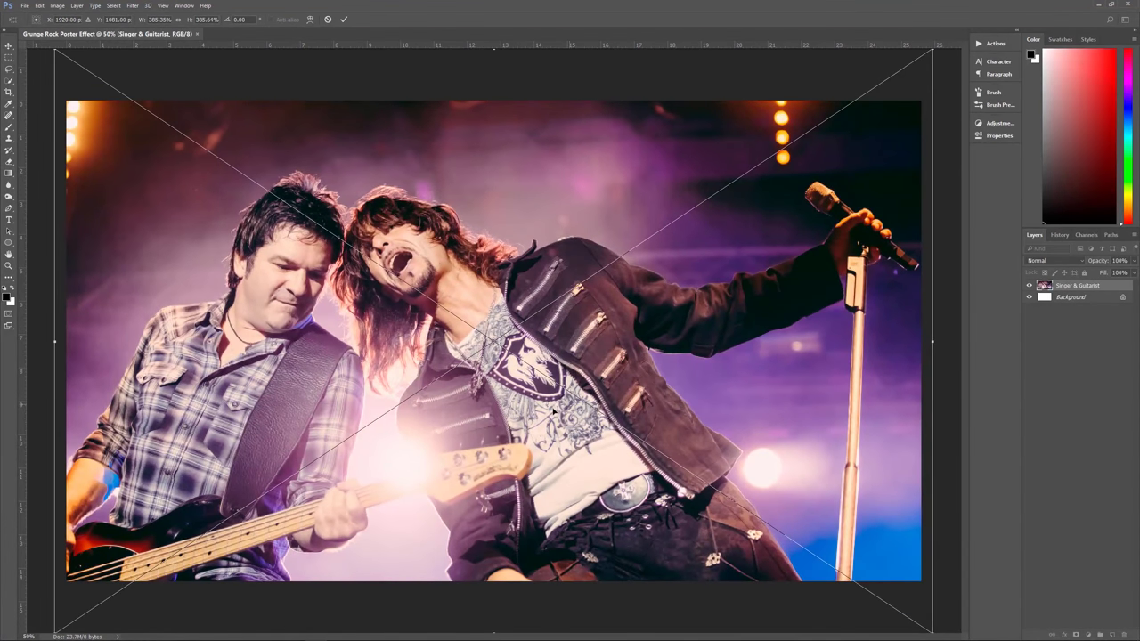
drag(594, 367, 595, 367)
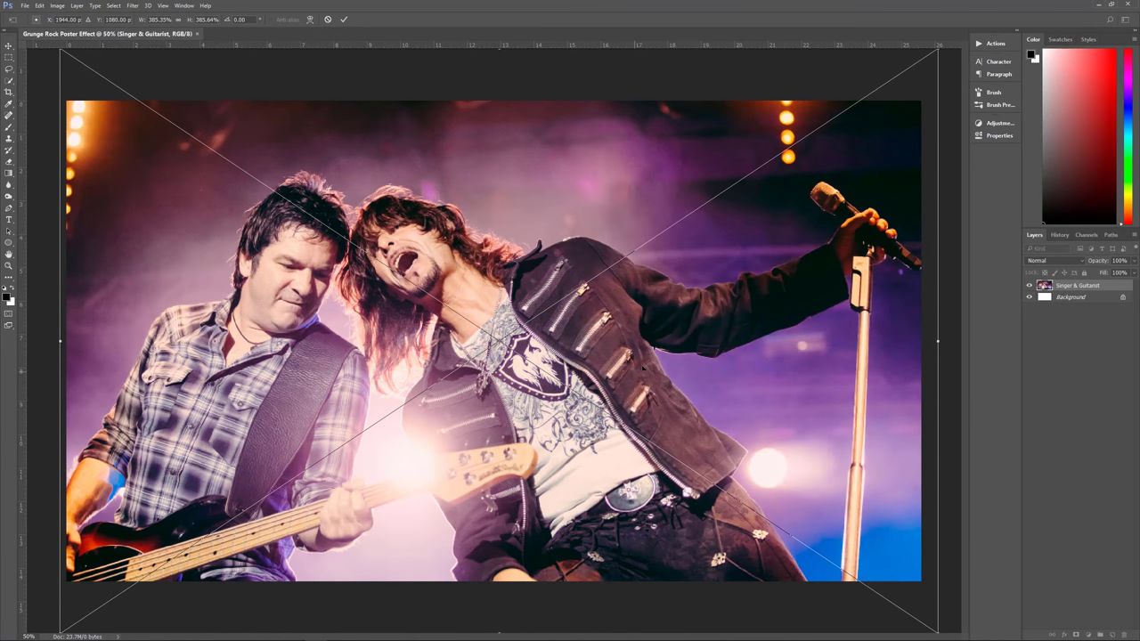
drag(702, 374, 691, 374)
key(Return)
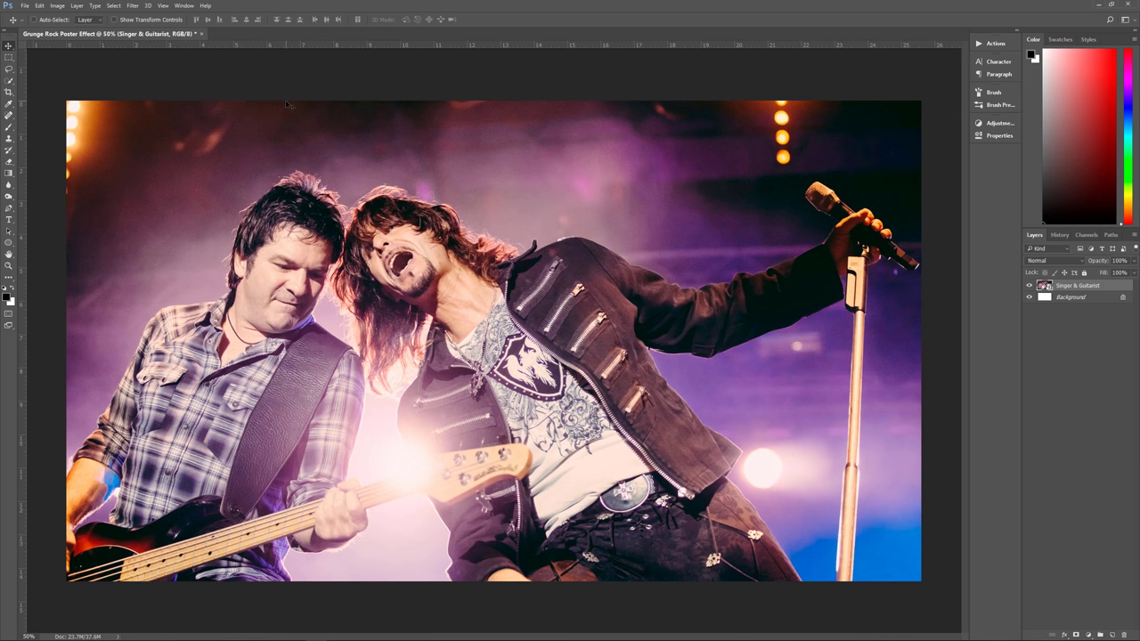
- Check in General preferences that 'Always Create Smart Objects when Placing' is enabled
click(41, 6)
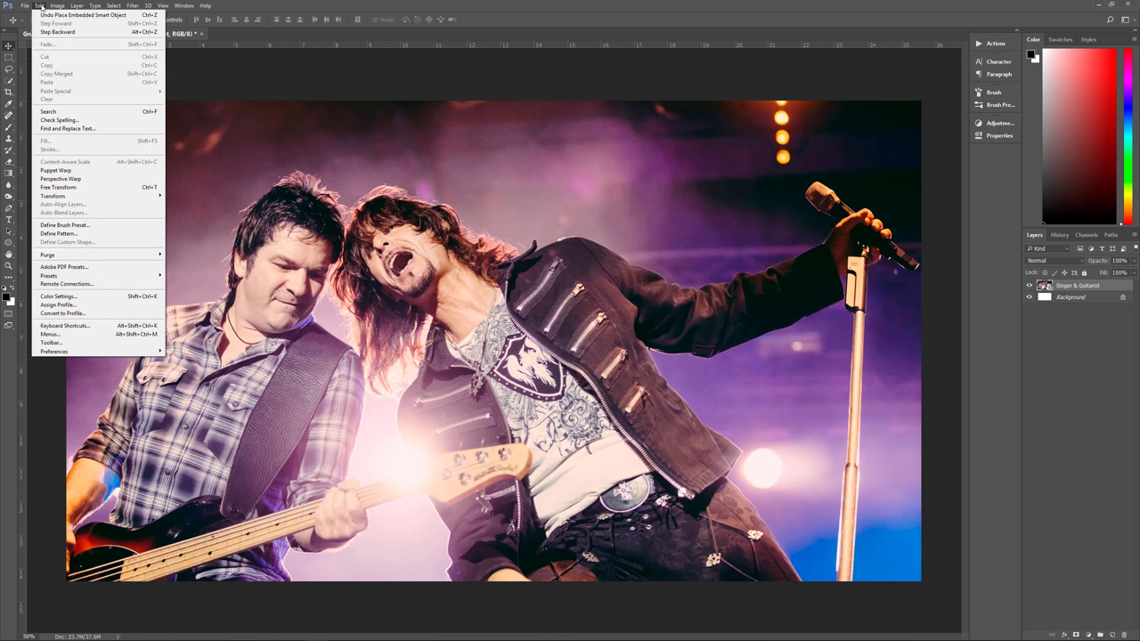
mouse_move(87, 353)
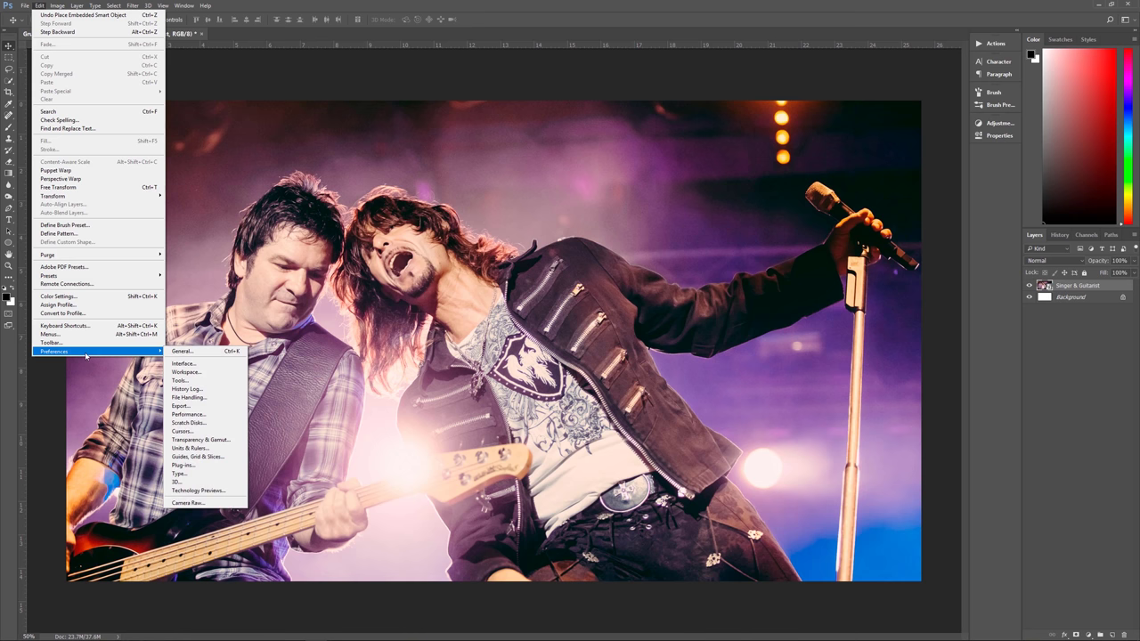
click(186, 354)
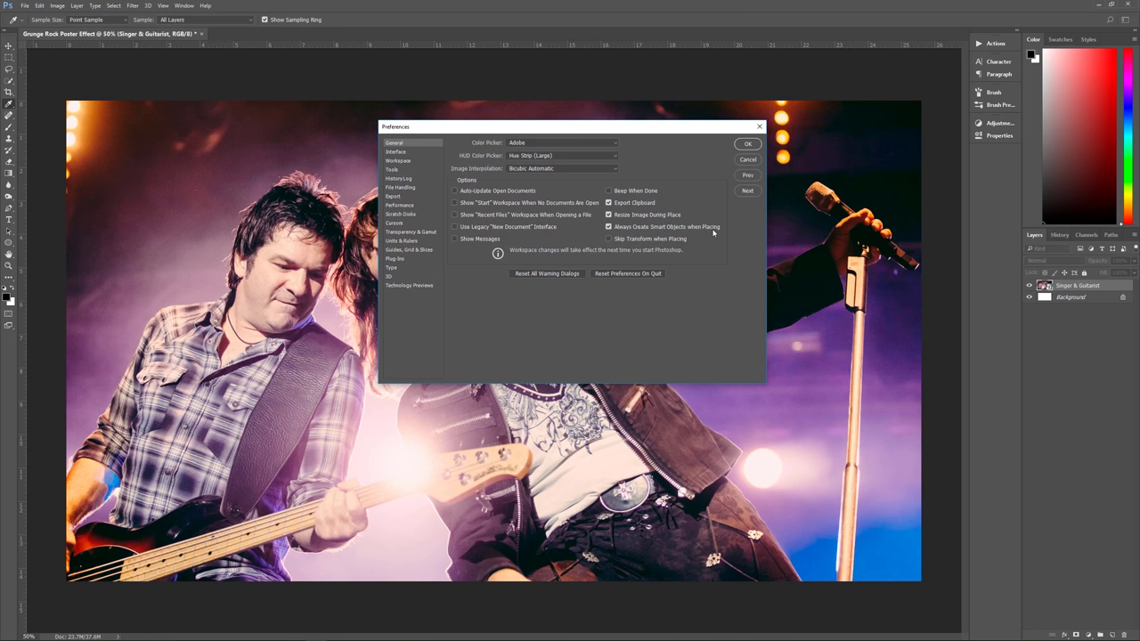
mouse_move(713, 233)
- Close Preferences and convert the Singer & Guitarist layer to a smart object
click(742, 146)
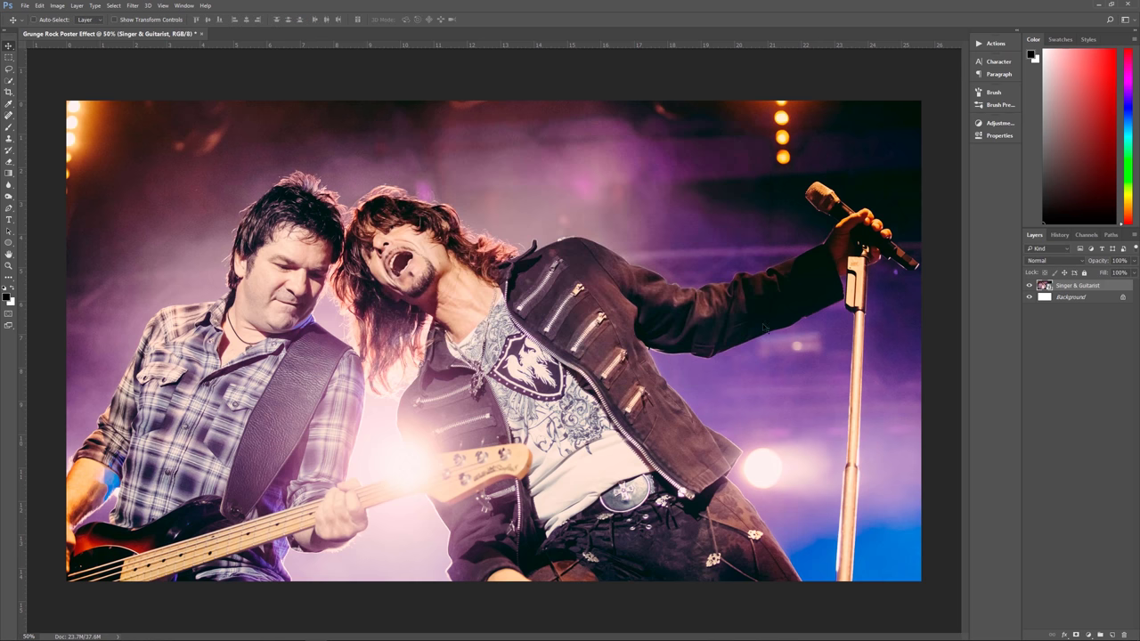
right_click(1086, 286)
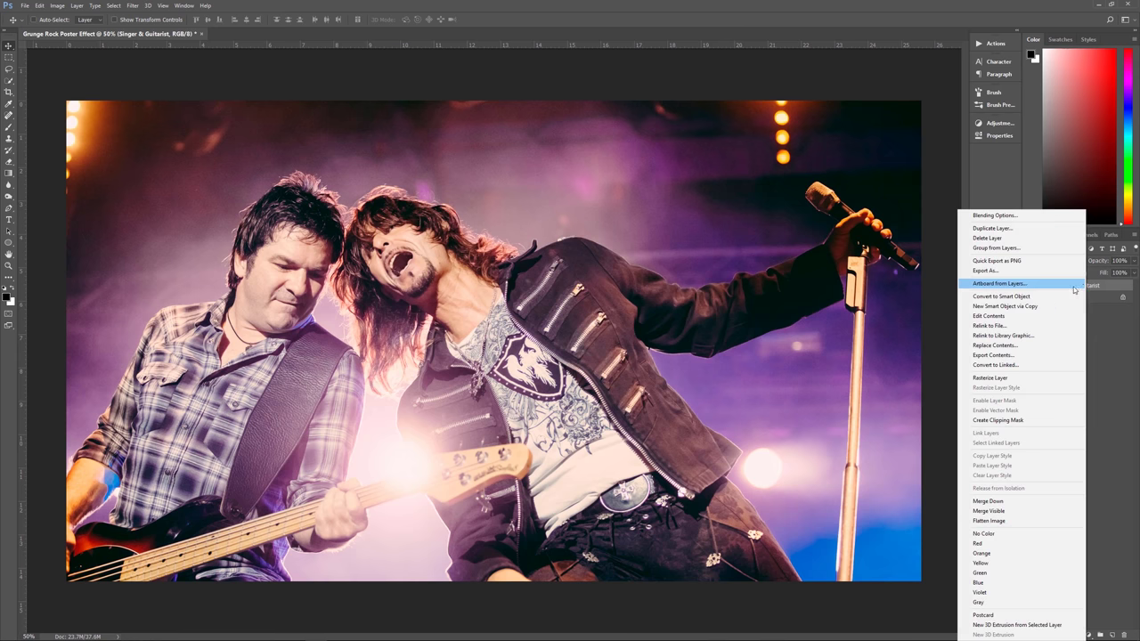
click(1022, 297)
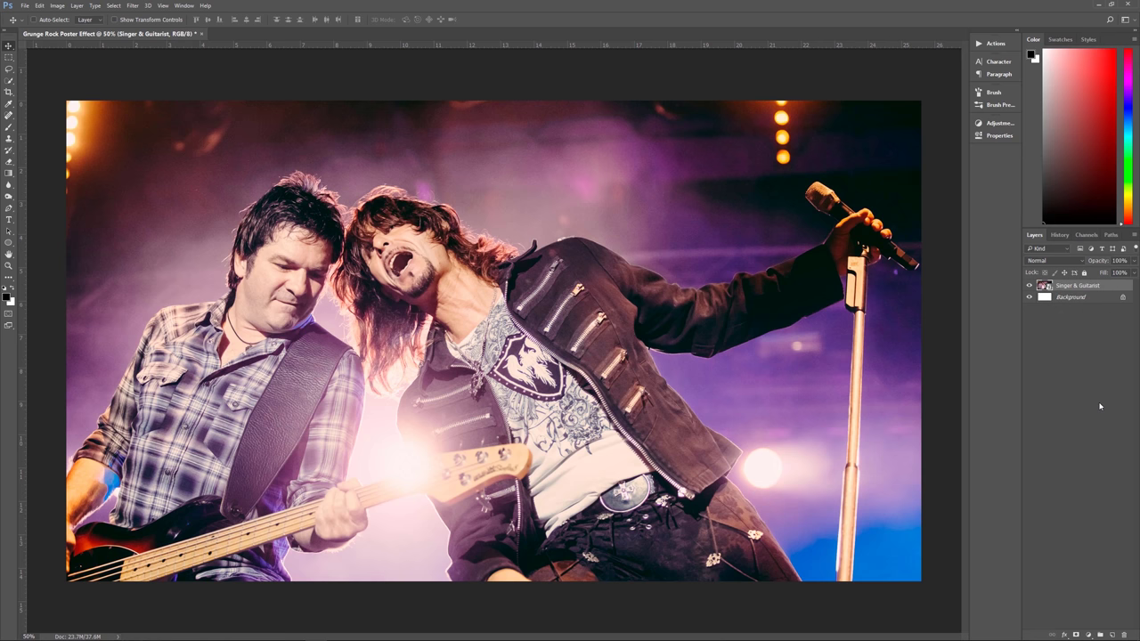
- Duplicate the smart-object layer twice, giving 'Singer & Guitarist copy' and 'copy 2'
key(ctrl)
key(ctrl+j)
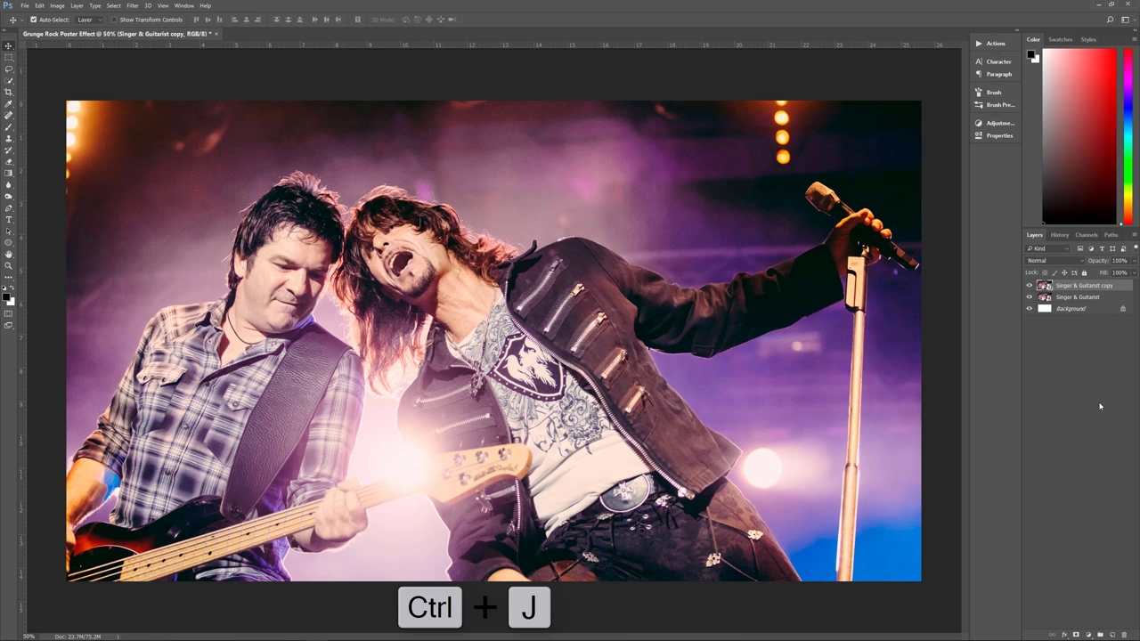
key(ctrl+j)
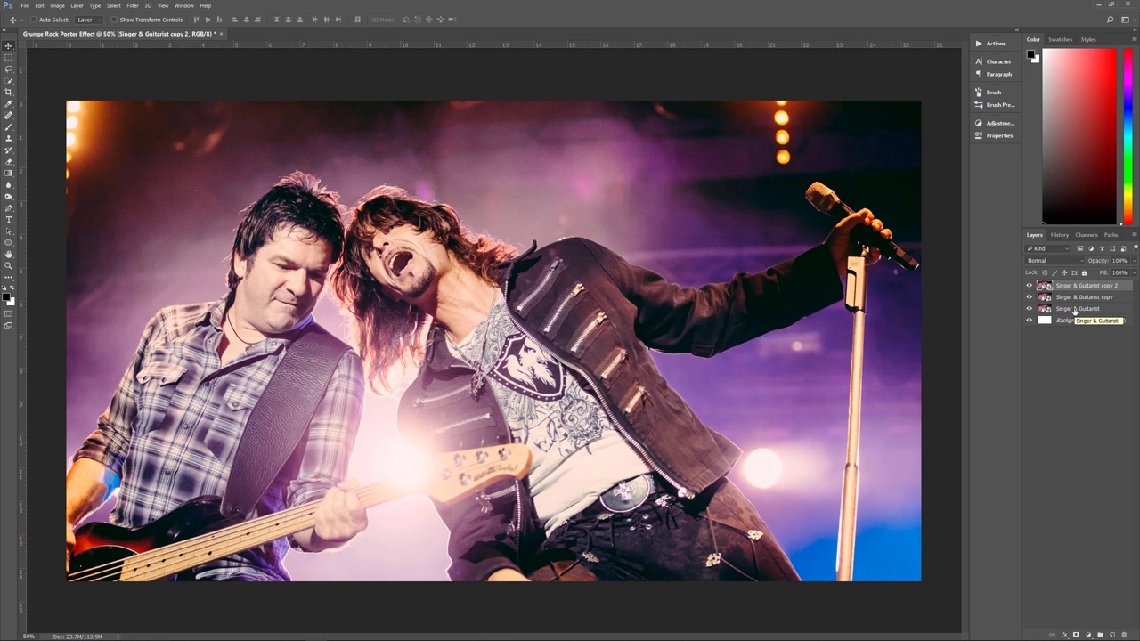
- Rename the three photo layers 1, 2 and 3 from bottom to top
double_click(1074, 309)
text(1)
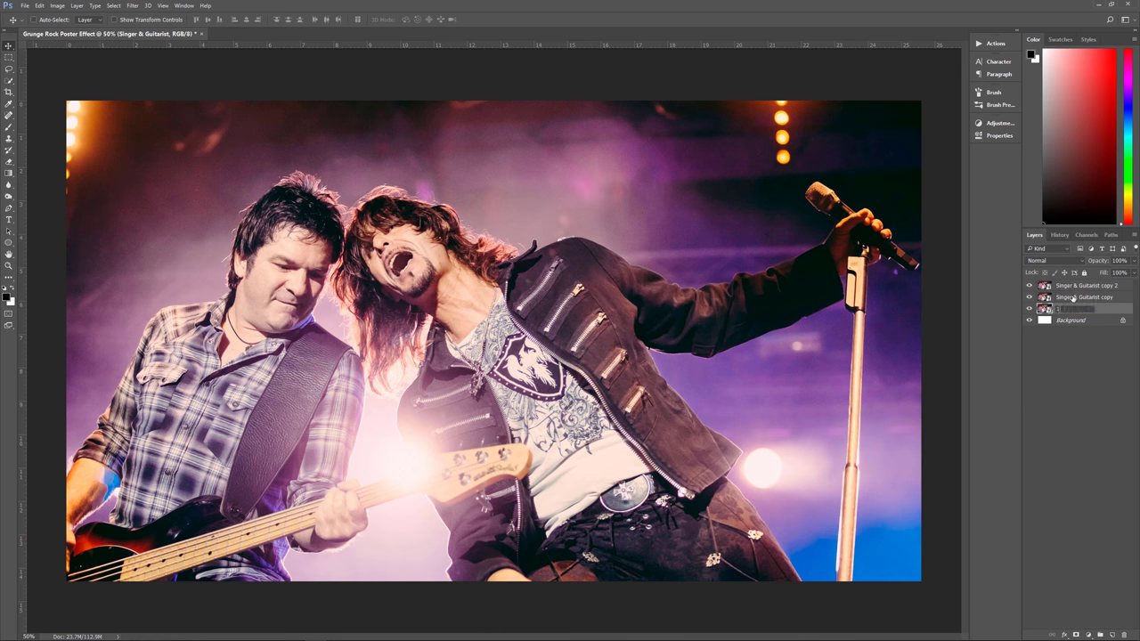
key(Tab)
text(2)
key(Tab)
text(3)
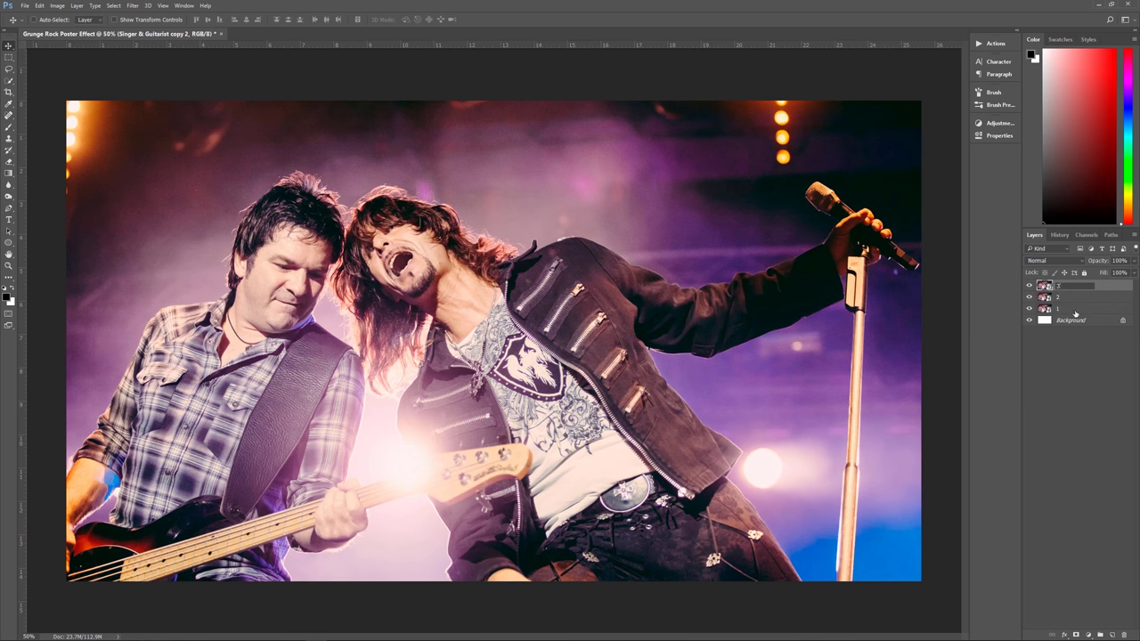
click(1048, 308)
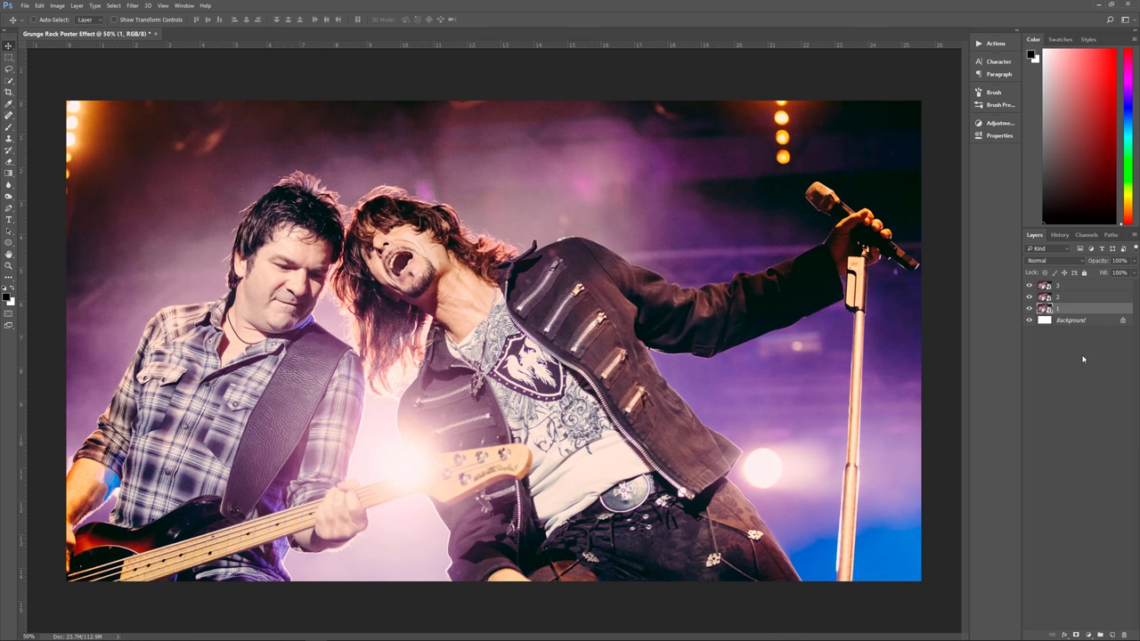
- Hide layer 3 and delete the Background layer
click(1030, 285)
click(1073, 321)
drag(1067, 324, 1126, 635)
- Apply Levels with the Lighten Shadows preset to layer 1
key(ctrl+l)
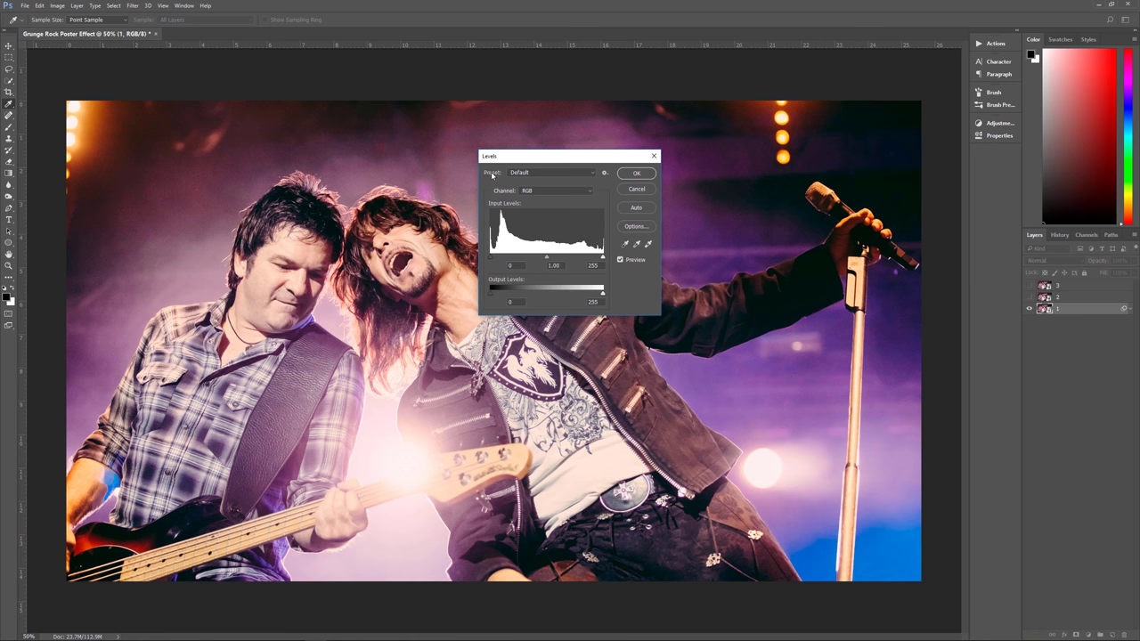
click(536, 173)
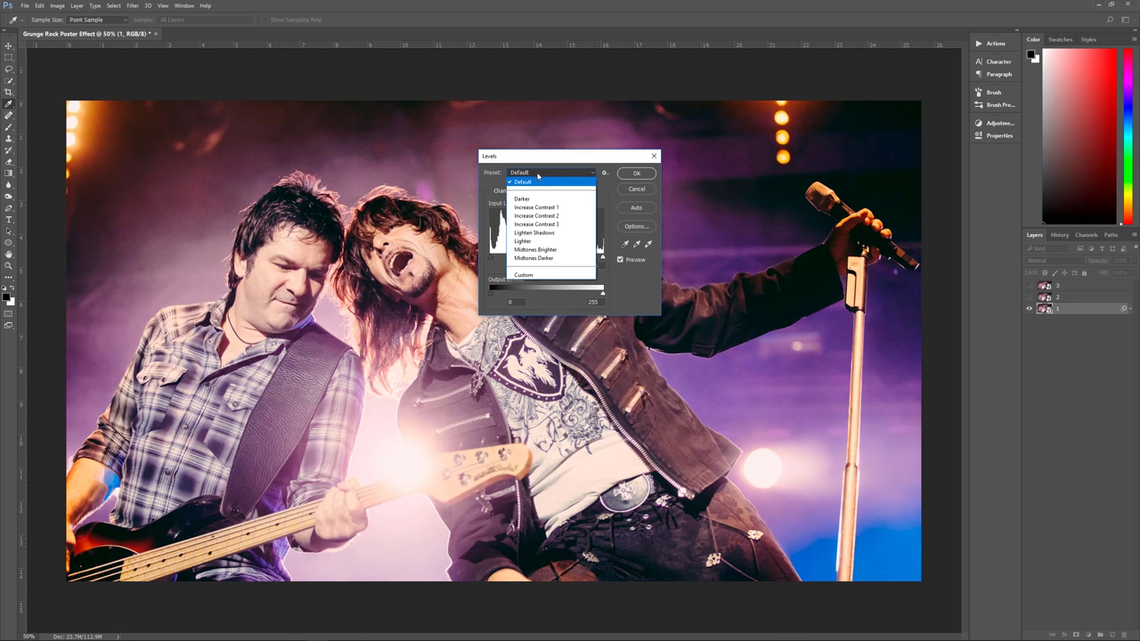
click(542, 233)
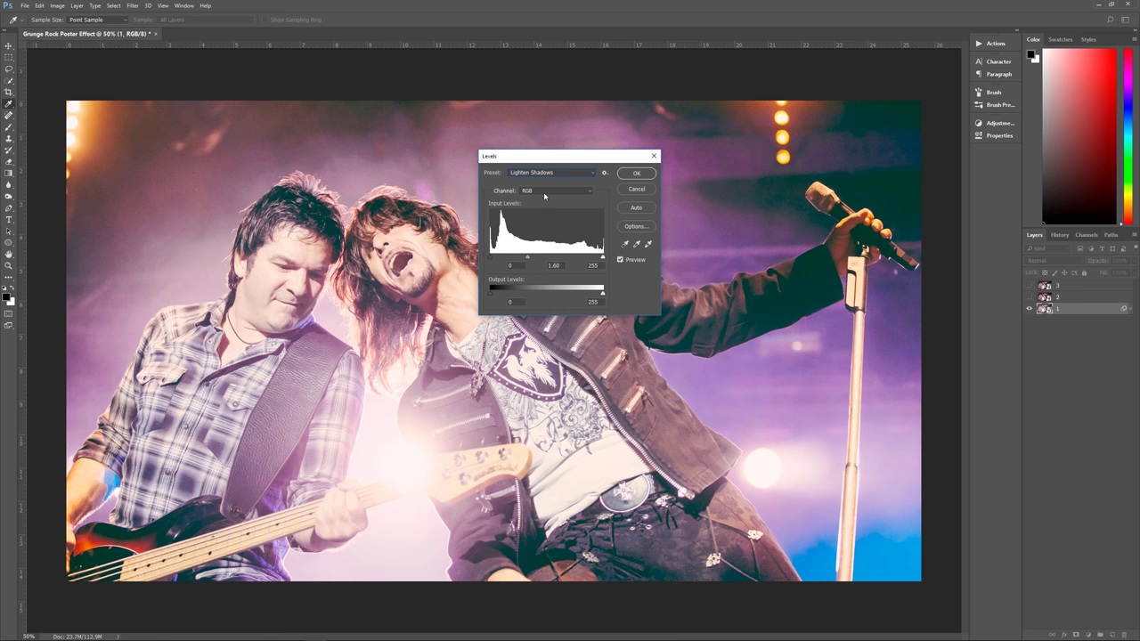
click(634, 174)
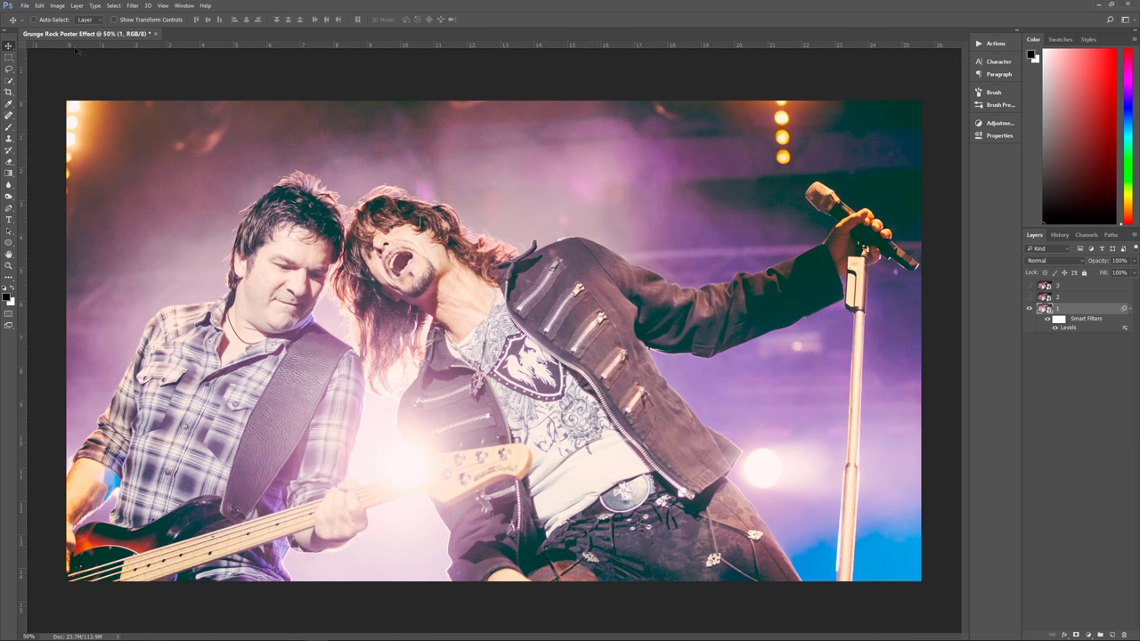
- Bring up the Filter > Stylize submenu with Wind in view
click(132, 5)
mouse_move(159, 158)
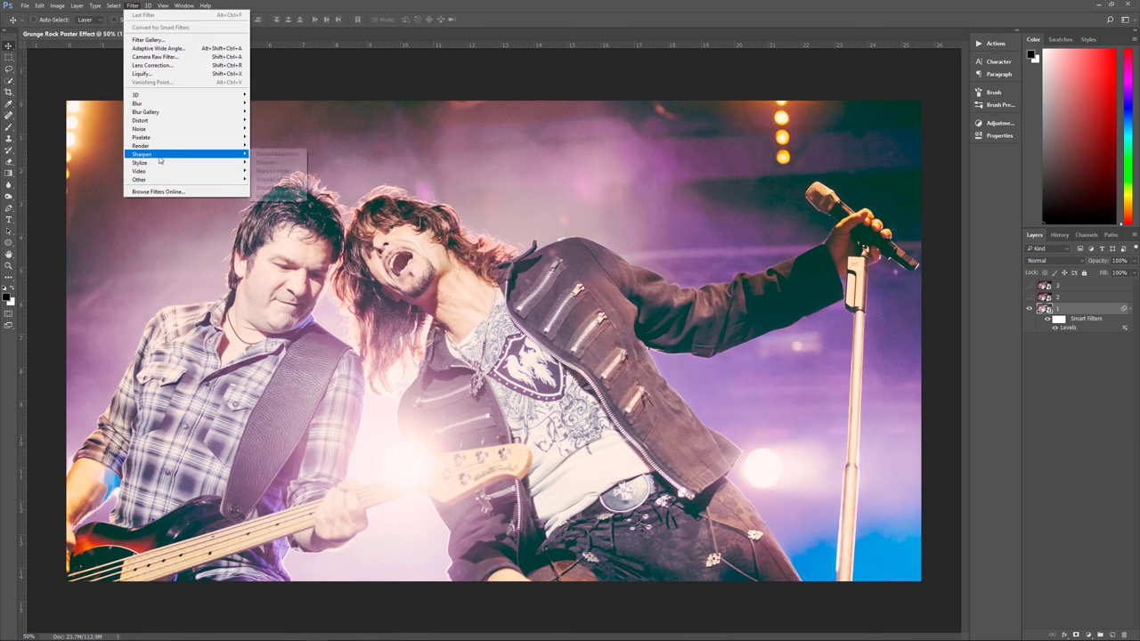
mouse_move(238, 148)
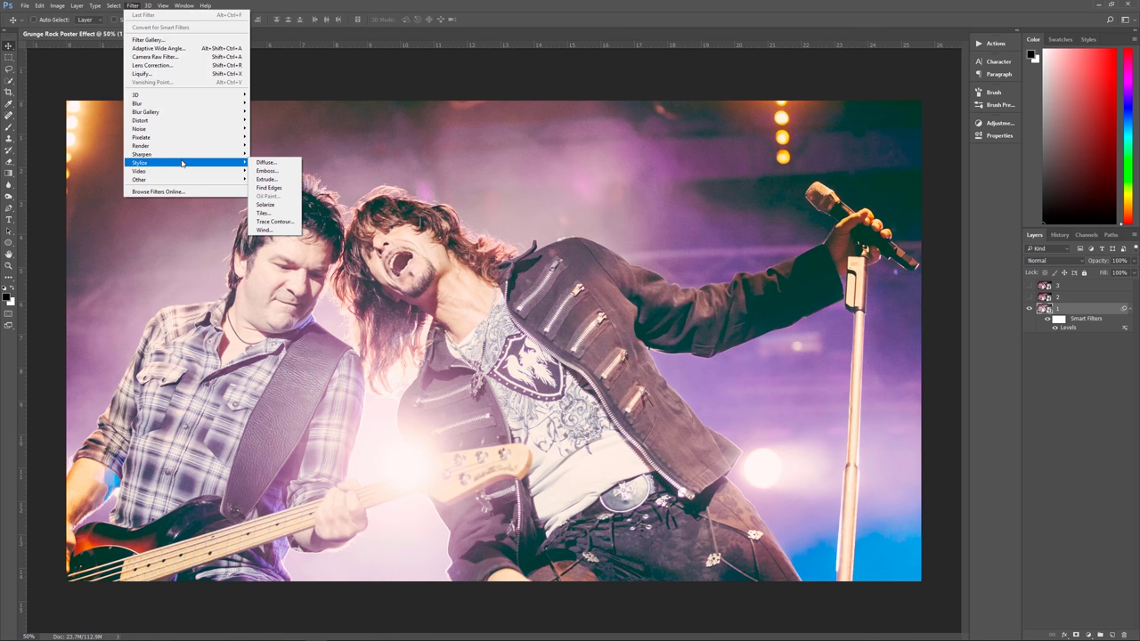
- Apply Wind to layer 1 with Method Stagger and Direction From the Left
click(265, 231)
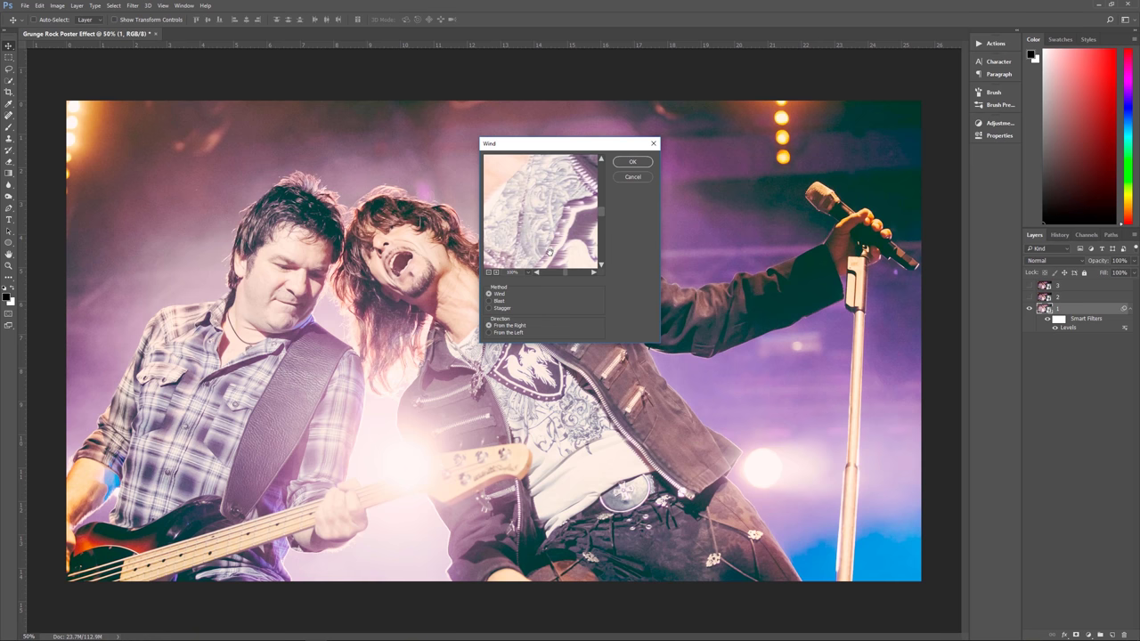
click(489, 308)
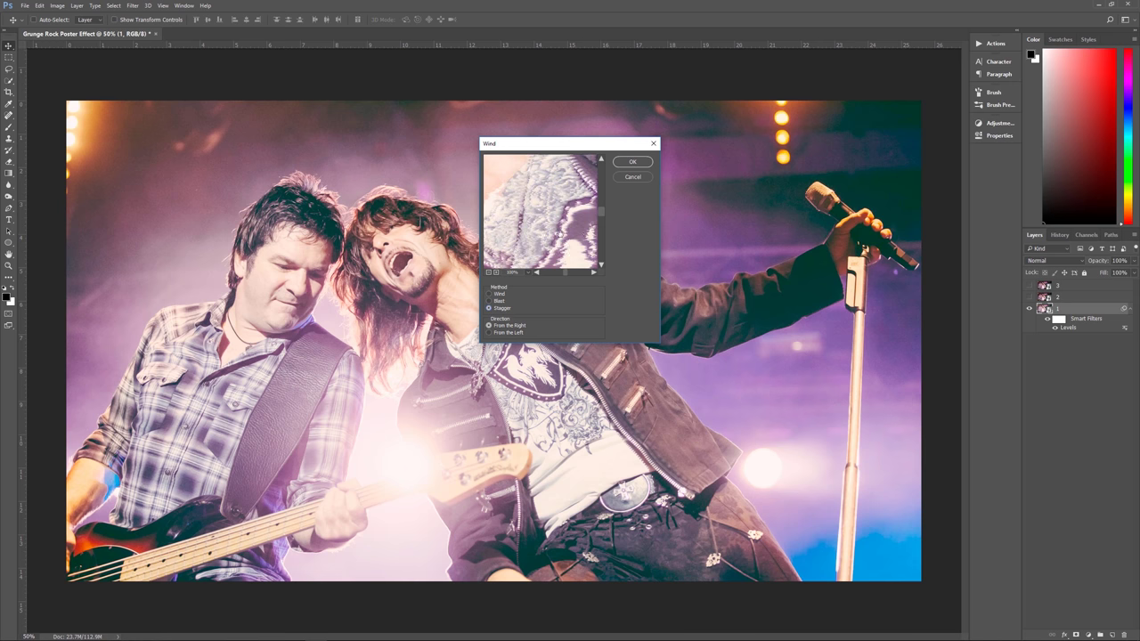
click(489, 333)
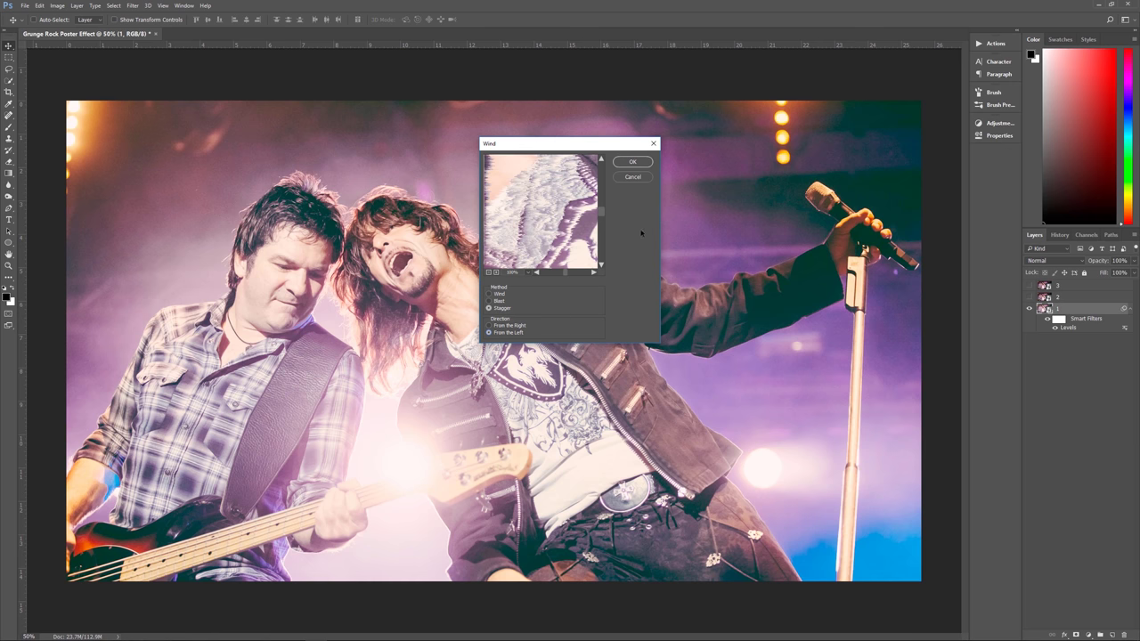
click(631, 163)
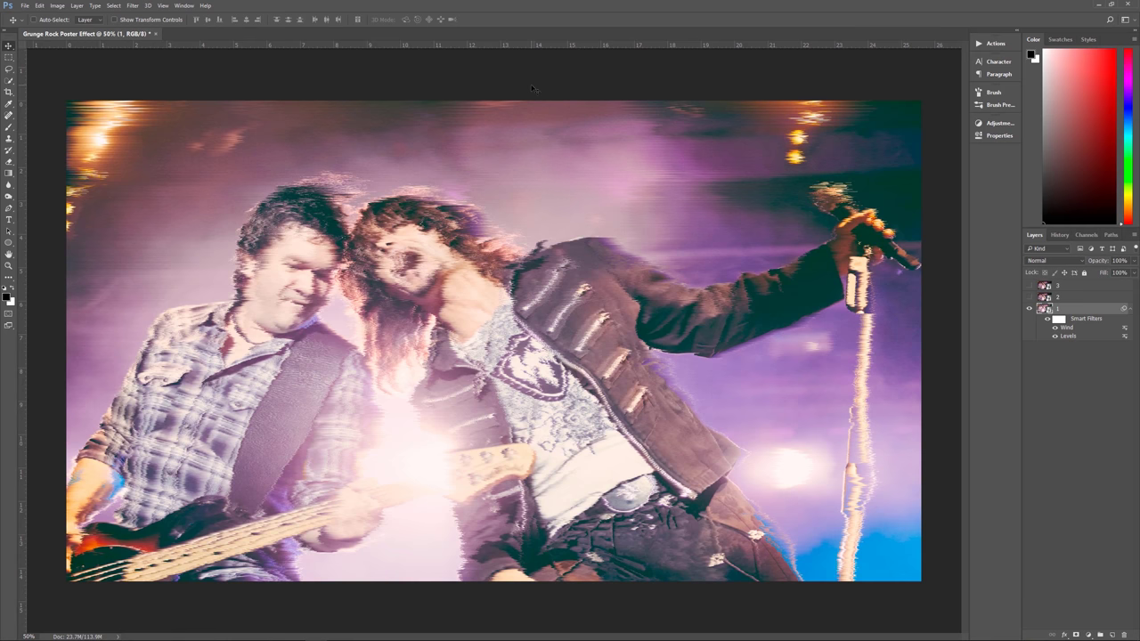
- Reapply the Stagger, From the Left Wind filter twice with Ctrl+Alt+F, then collapse the filter list
click(133, 5)
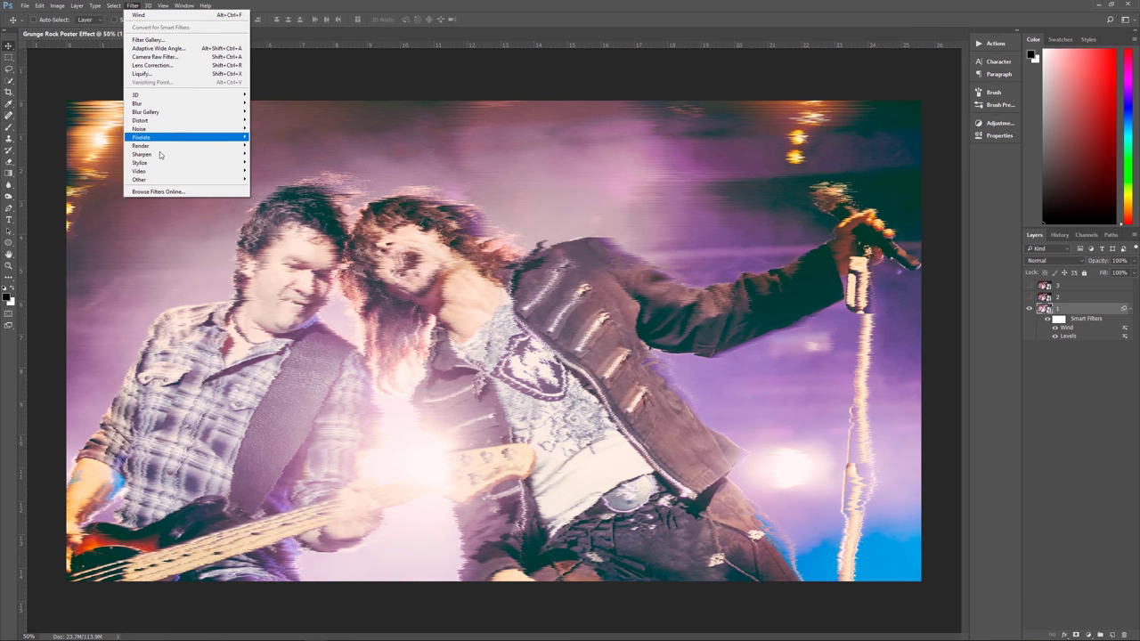
mouse_move(164, 163)
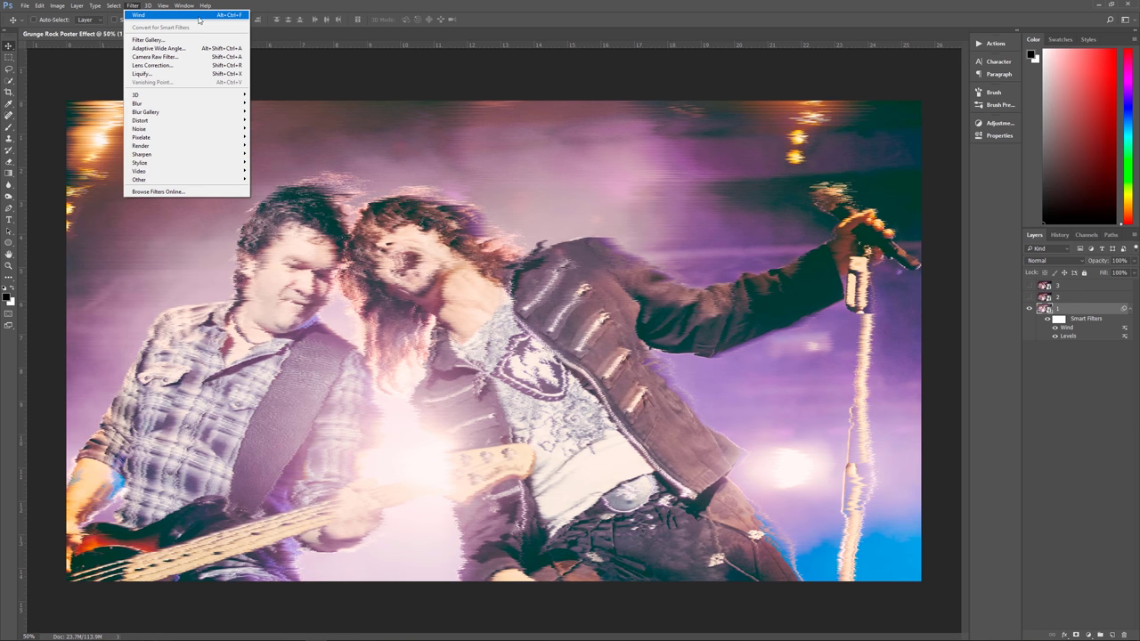
click(271, 137)
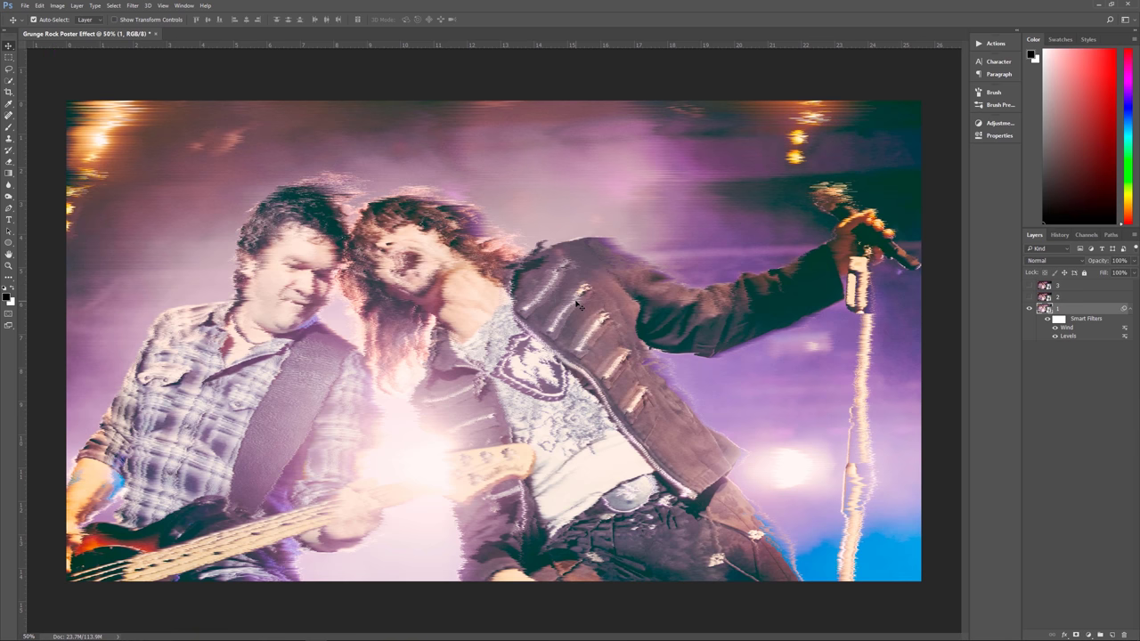
key(ctrl+alt+f)
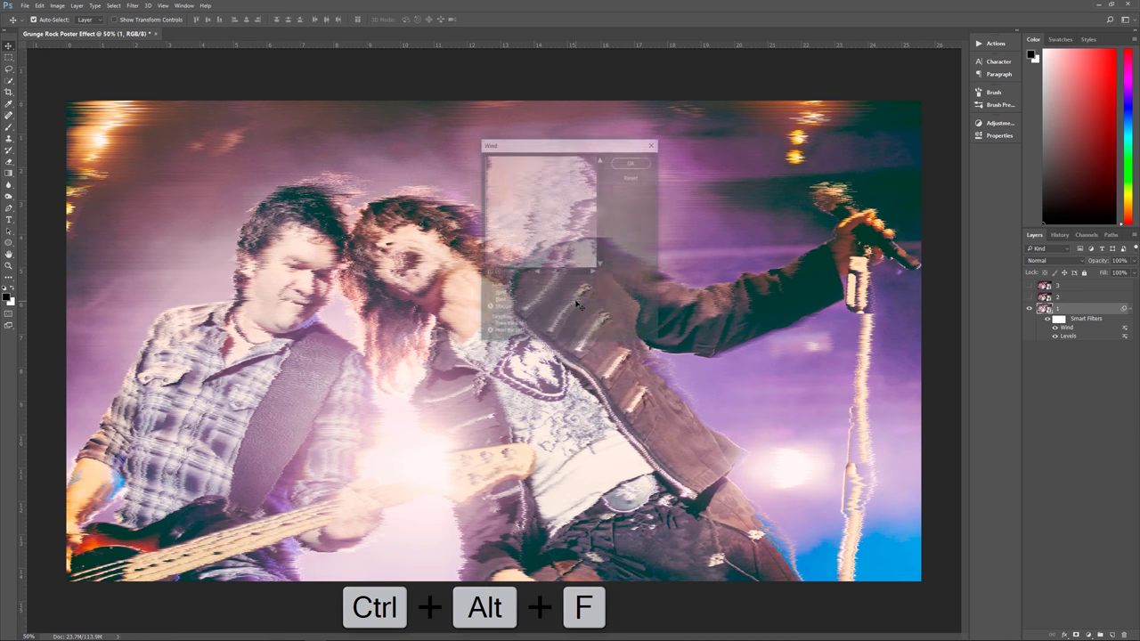
click(631, 161)
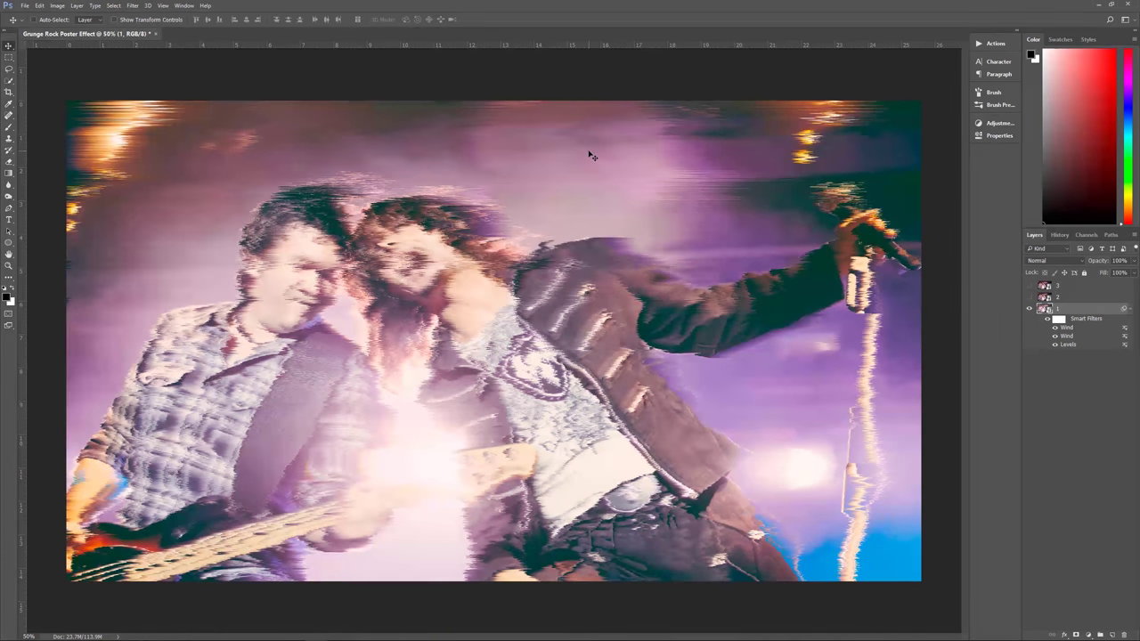
key(ctrl+alt+f)
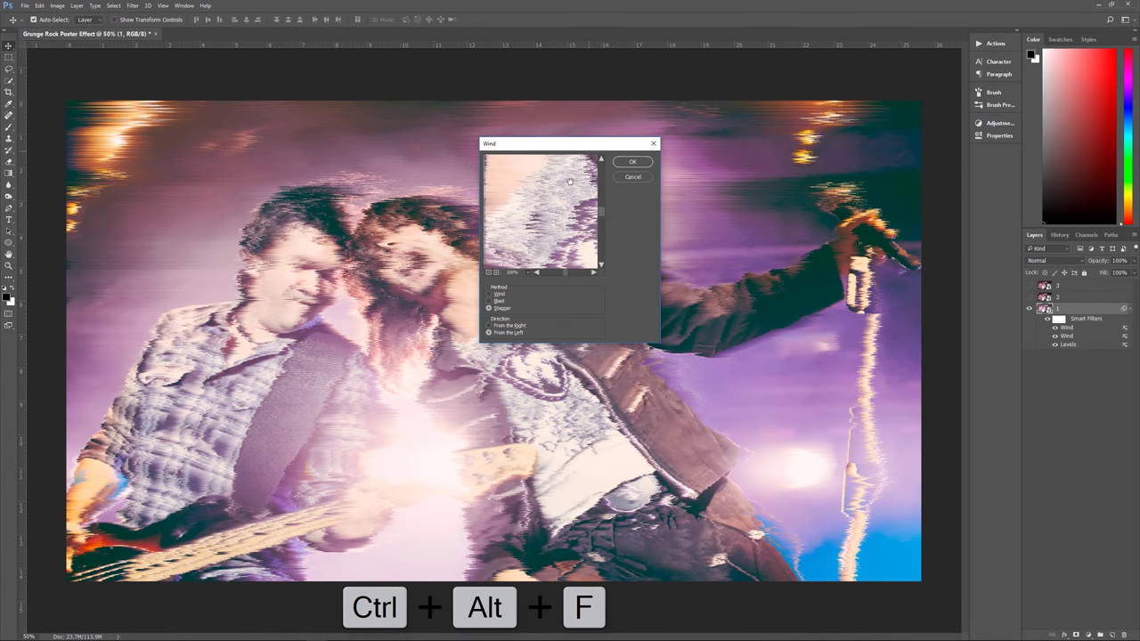
click(623, 164)
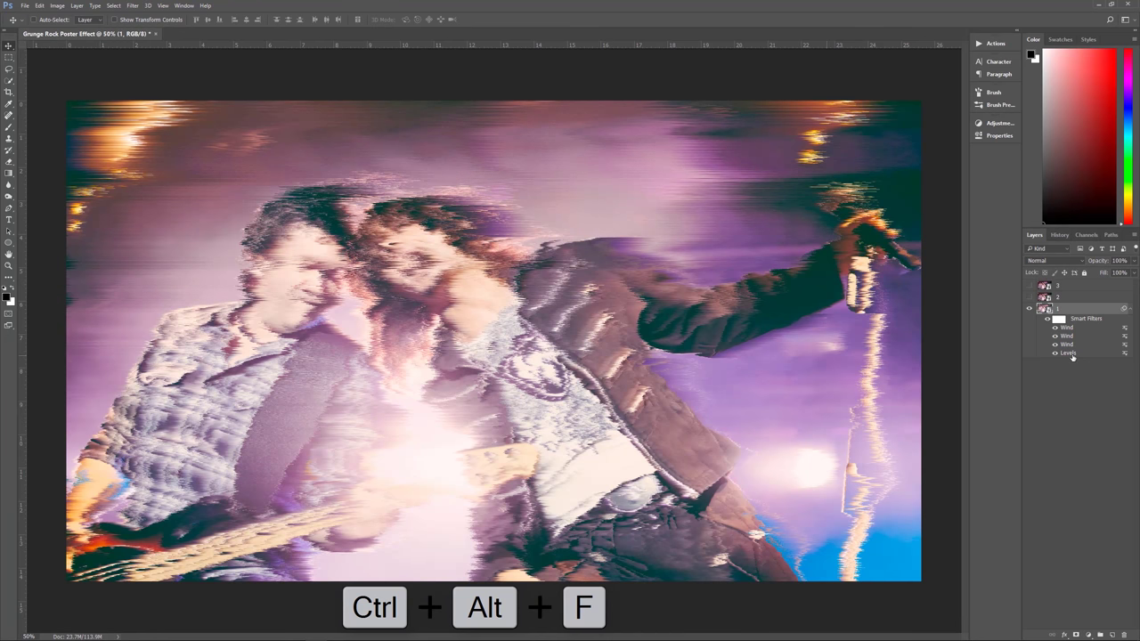
click(1131, 309)
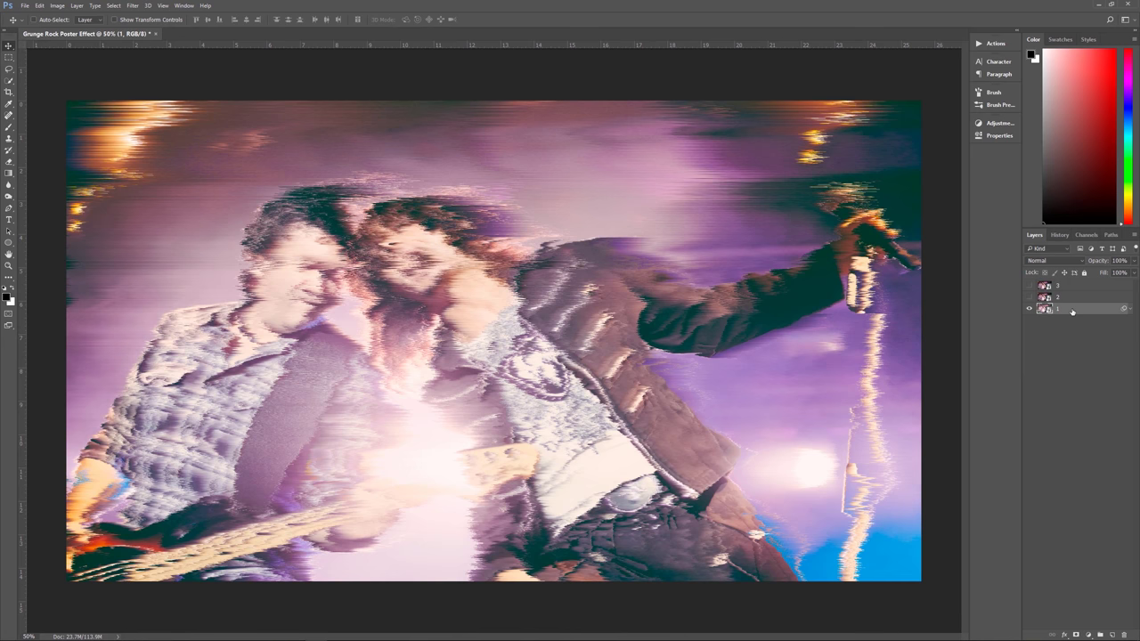
- Make layer 2 visible and set its blend mode to Vivid Light
click(1065, 299)
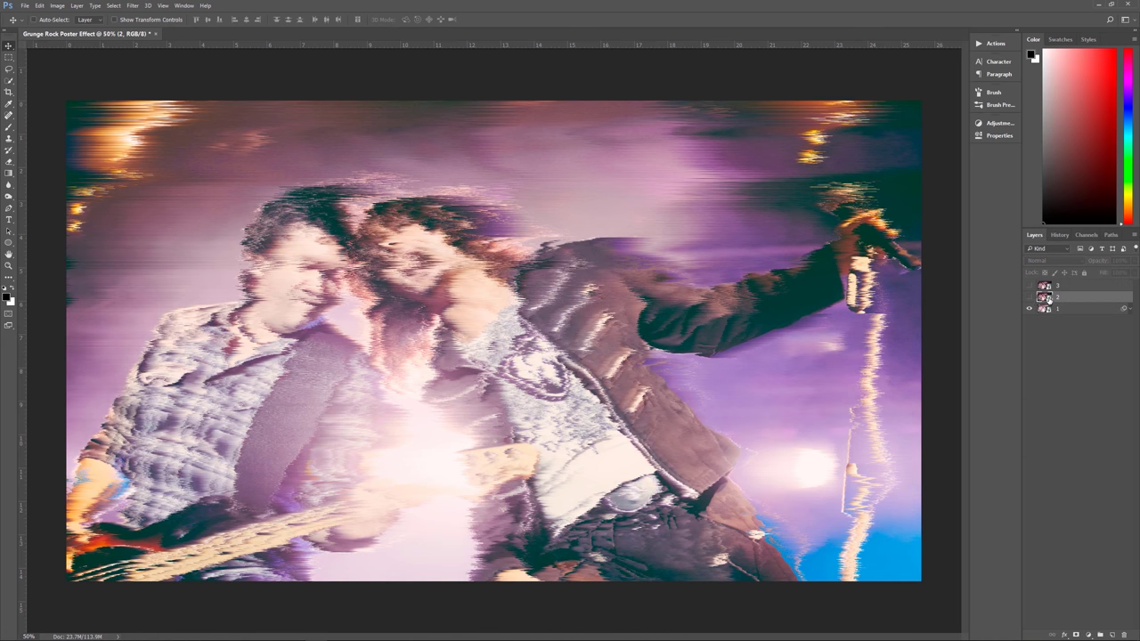
click(1030, 297)
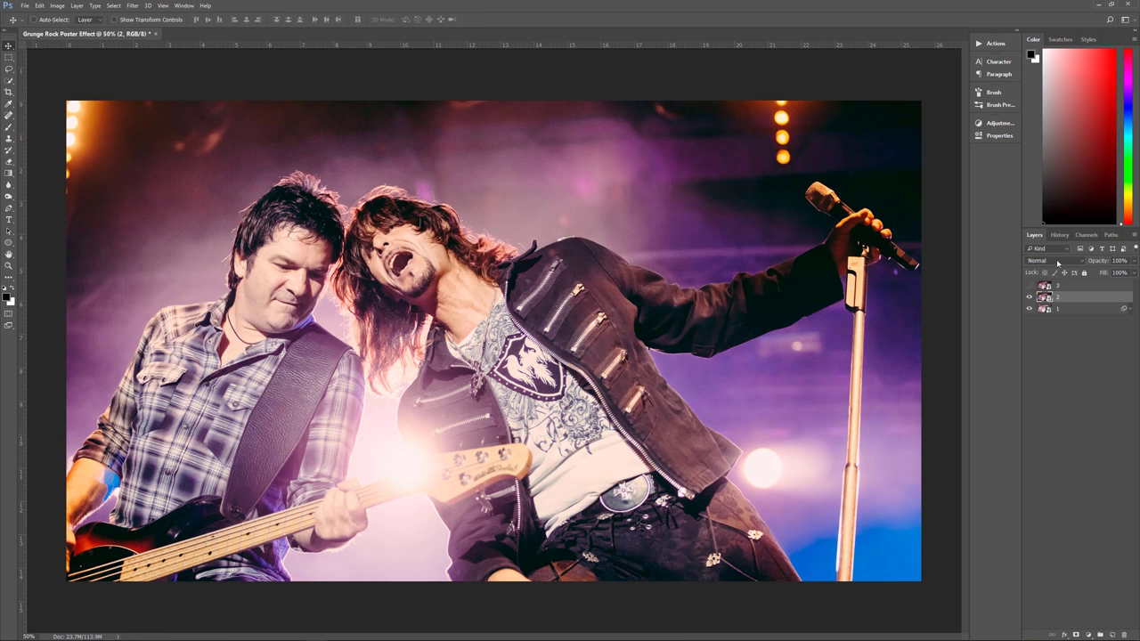
click(1057, 262)
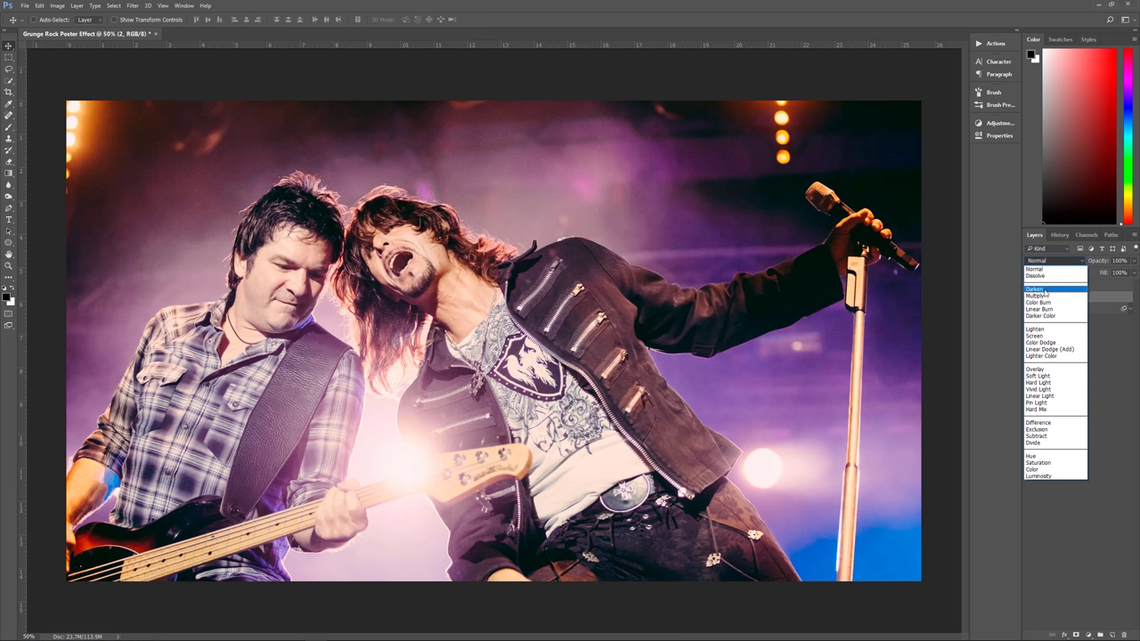
click(1043, 390)
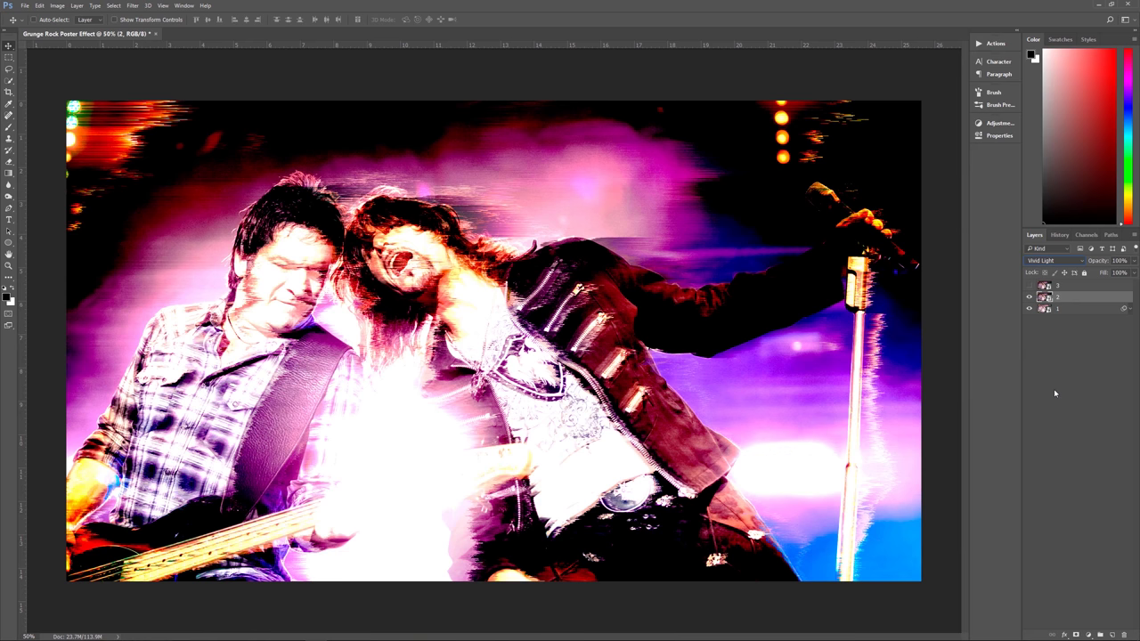
click(1066, 287)
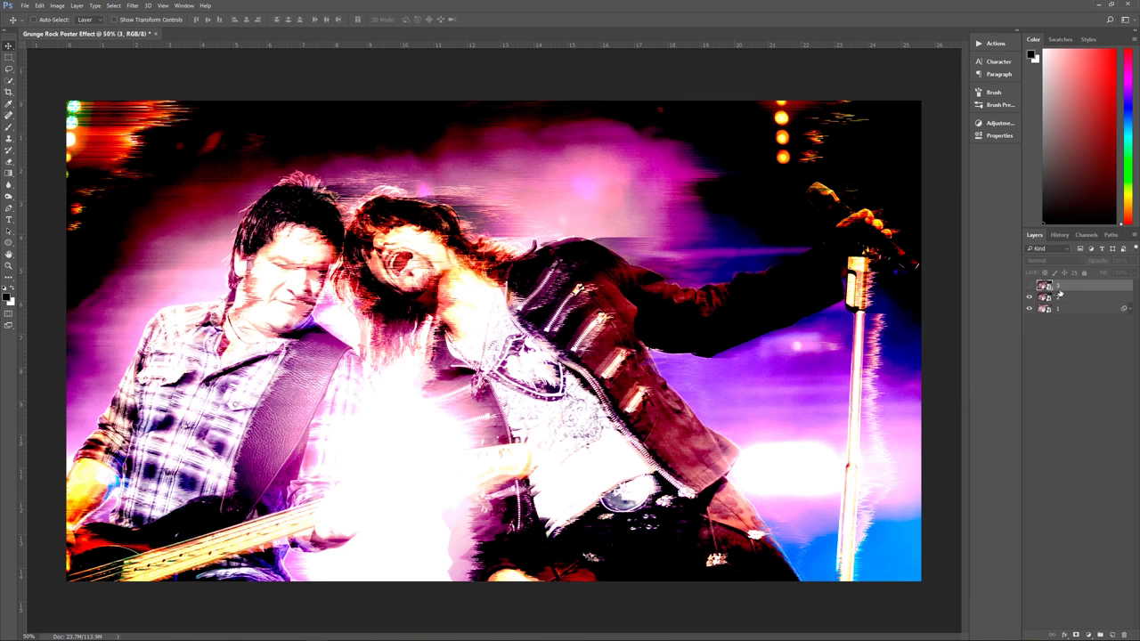
- Turn layer 3 back on and blend it in Vivid Light at 50% opacity
click(1031, 286)
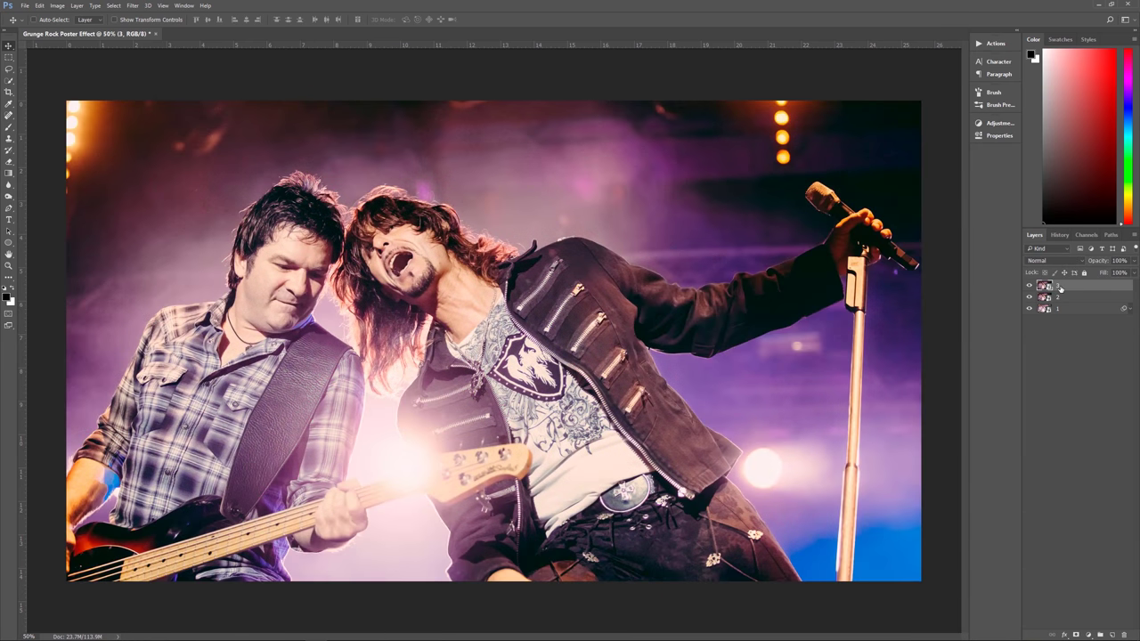
click(1053, 260)
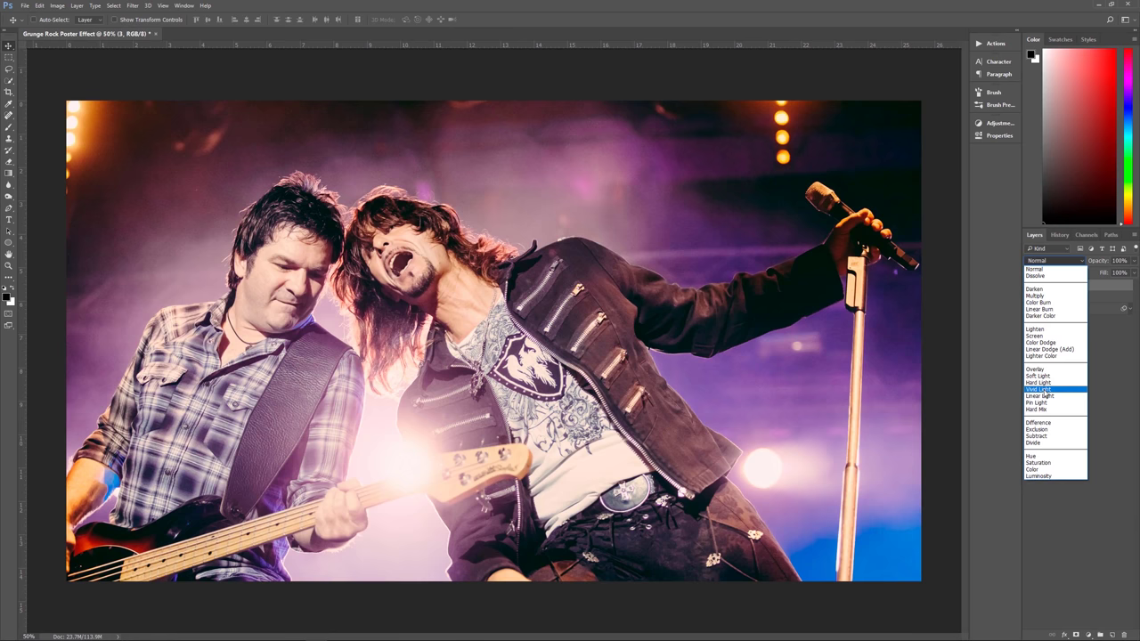
click(1042, 390)
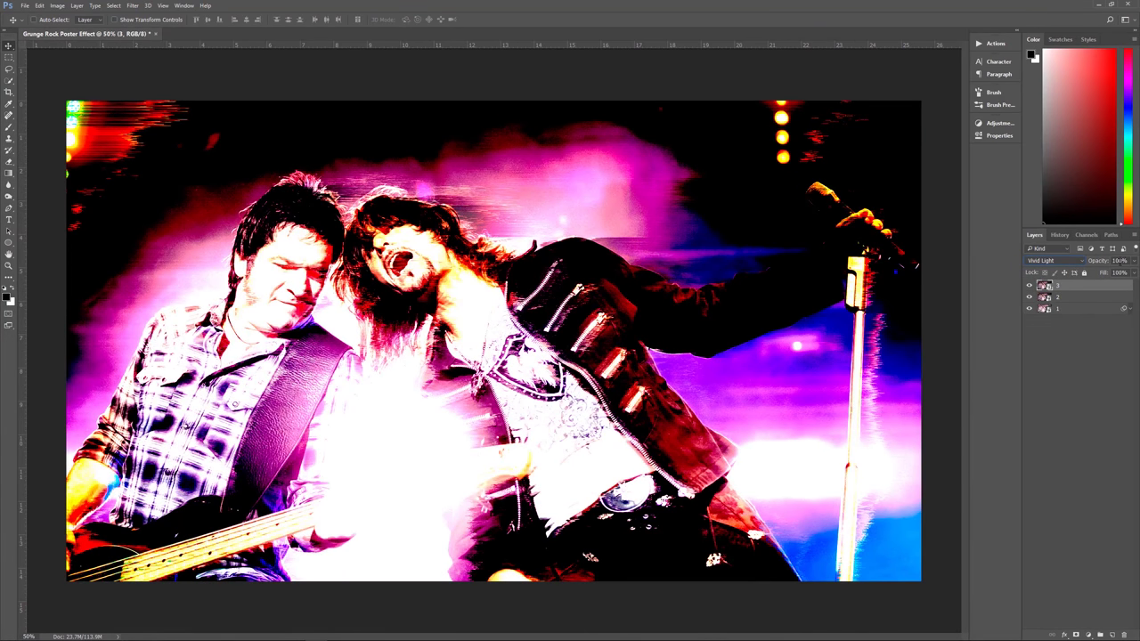
click(1116, 260)
text(50)
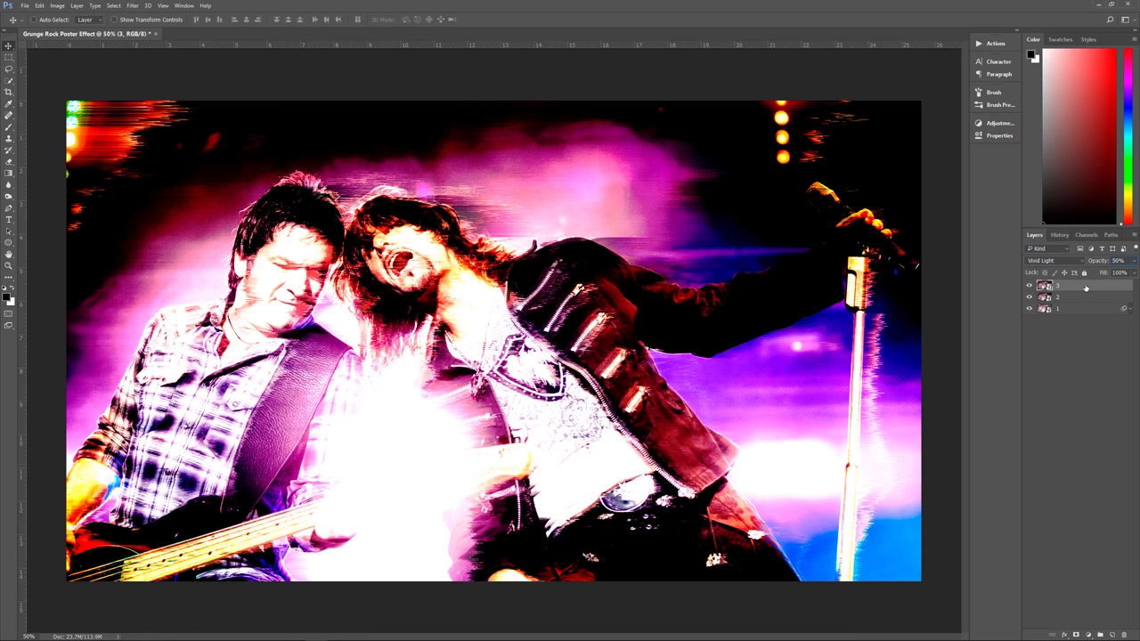
- Preview Graphic Pen on layer 3 with stroke length 15, balance 50 and horizontal strokes
click(133, 5)
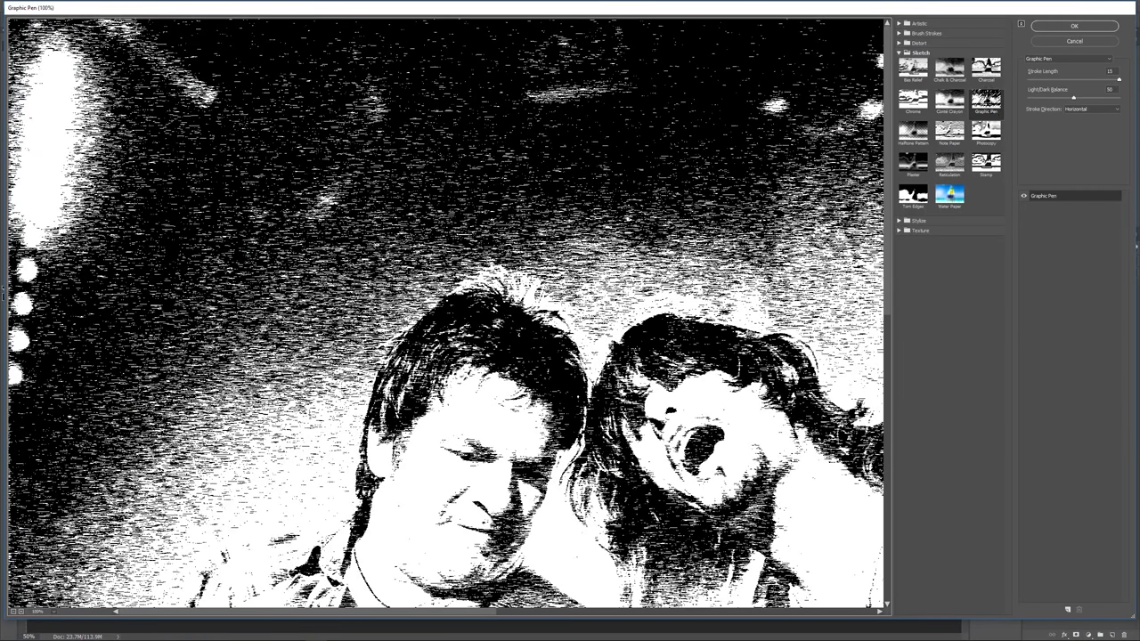
click(986, 101)
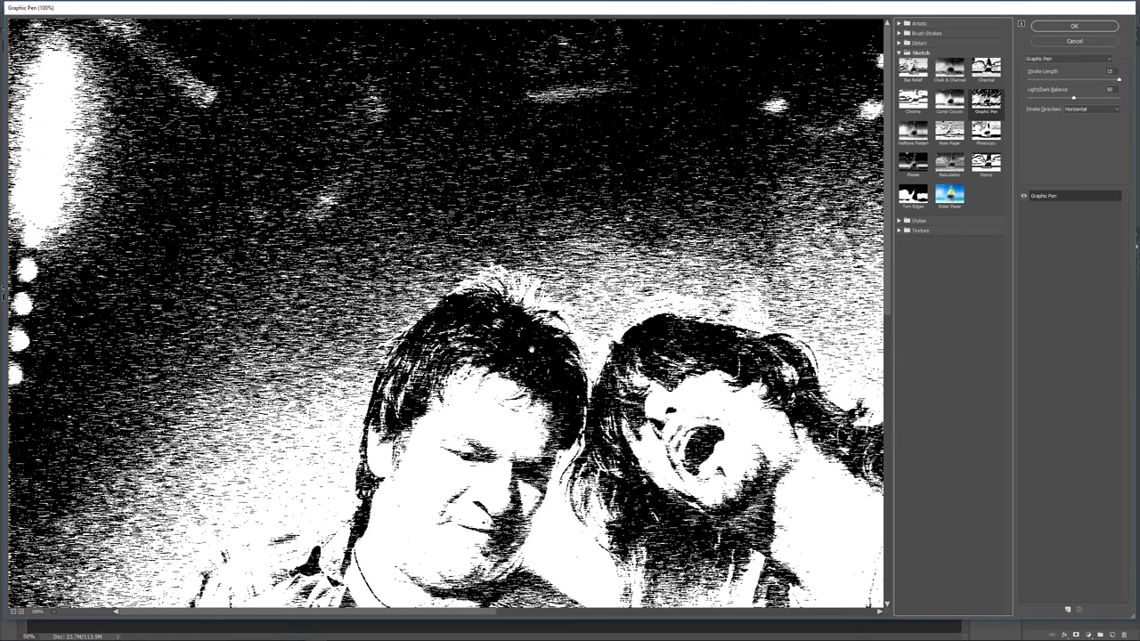
- Commit Graphic Pen to layer 3 as a Filter Gallery smart filter and collapse its filter list
click(1074, 26)
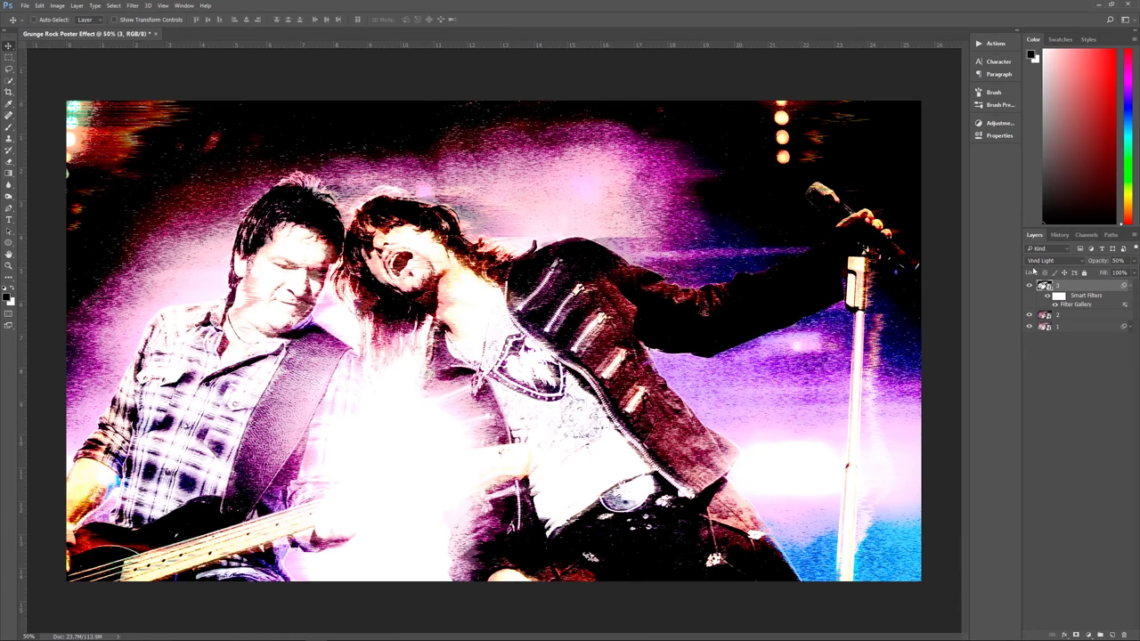
click(1131, 286)
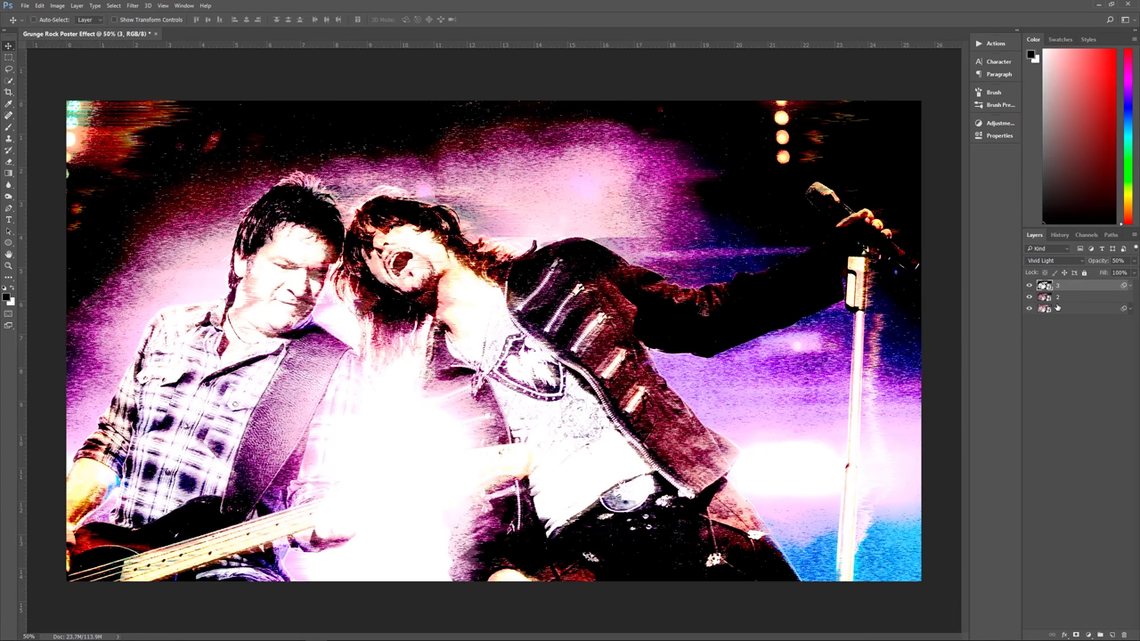